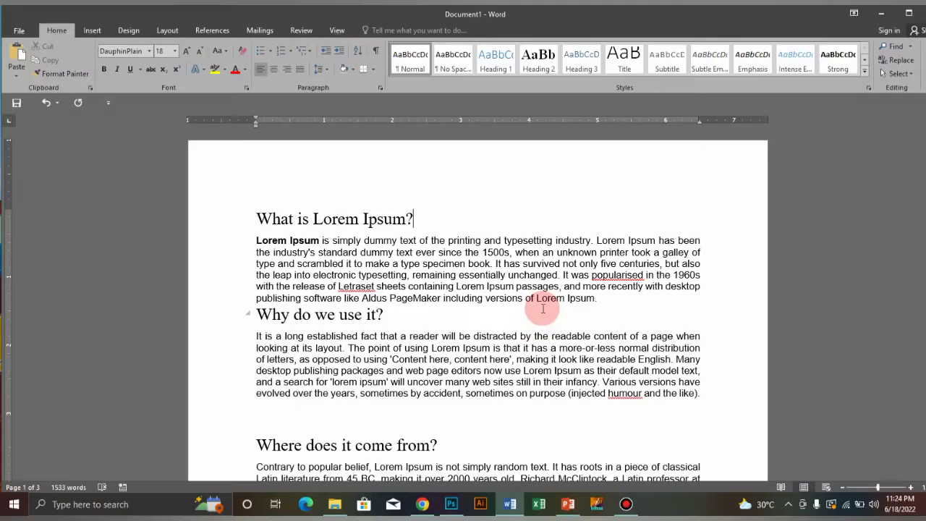
Step: Show the ribbon KeyTips over the open three-page Lorem Ipsum document
key("alt")
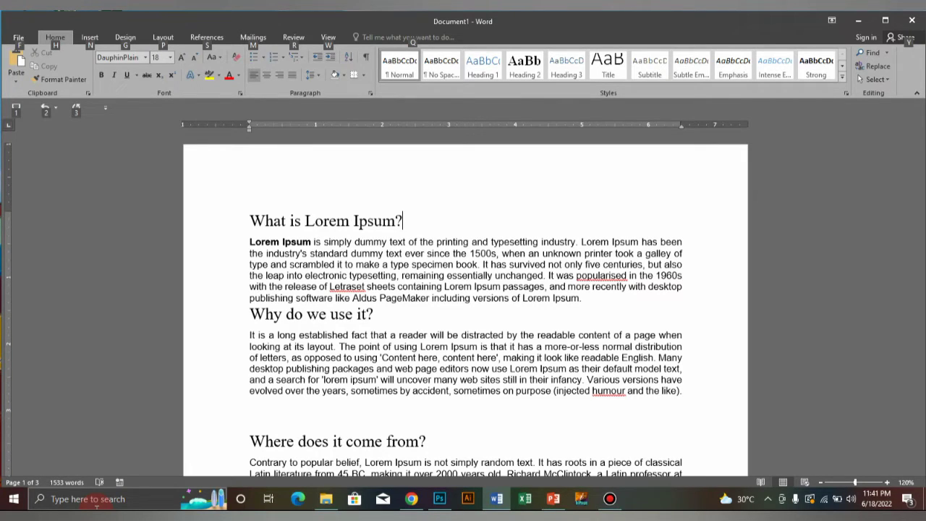
Step: Show the Insert ribbon features, then scroll down through the document and back up
left_click(90, 37)
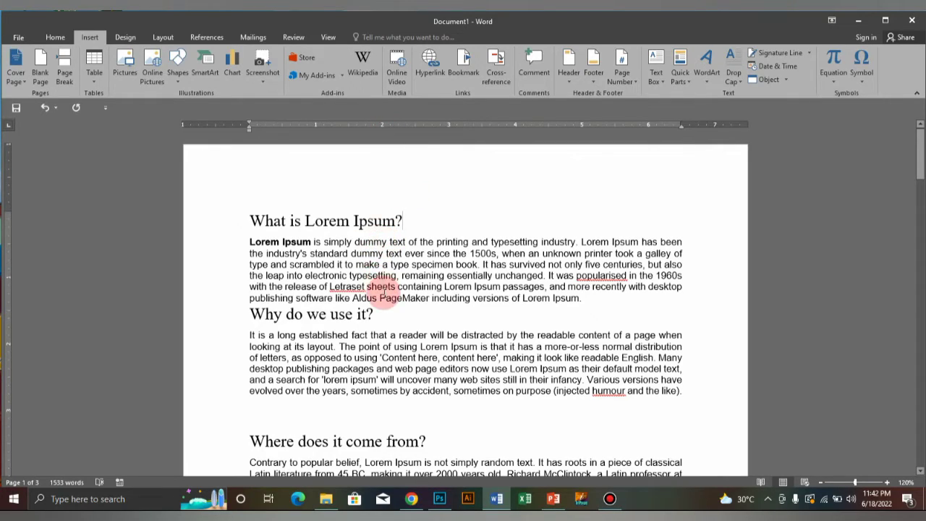
scroll(383, 293, "down", 3)
scroll(385, 290, "down", 8)
scroll(386, 291, "down", 4)
scroll(384, 291, "down", 5)
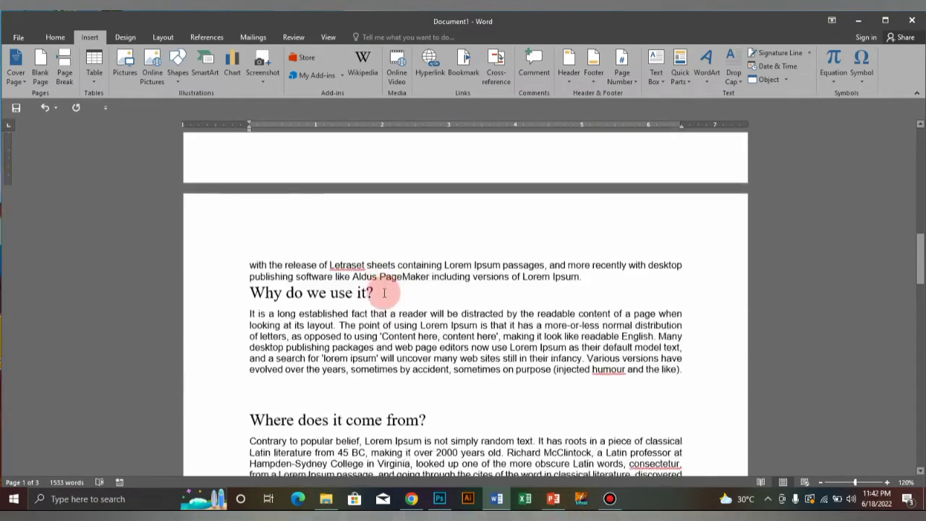
scroll(384, 292, "up", 5)
scroll(383, 292, "up", 7)
scroll(384, 292, "up", 5)
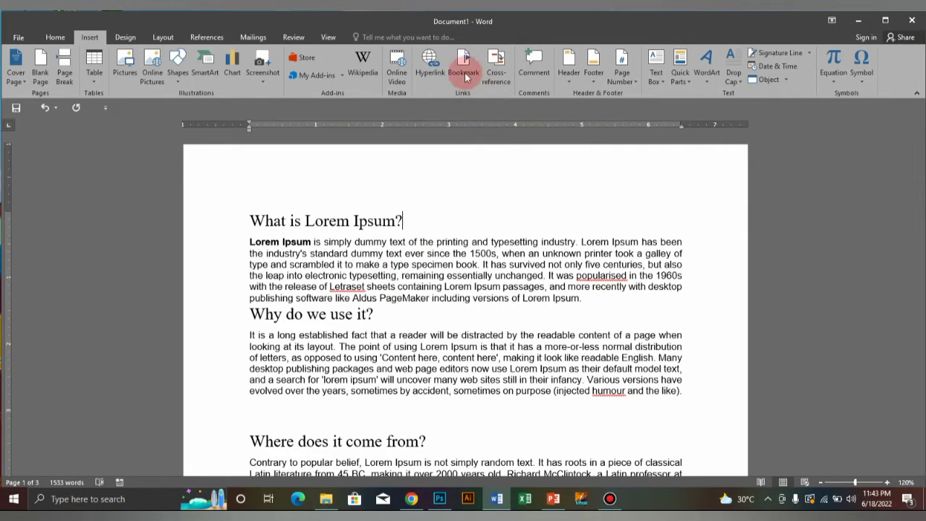
left_click(18, 38)
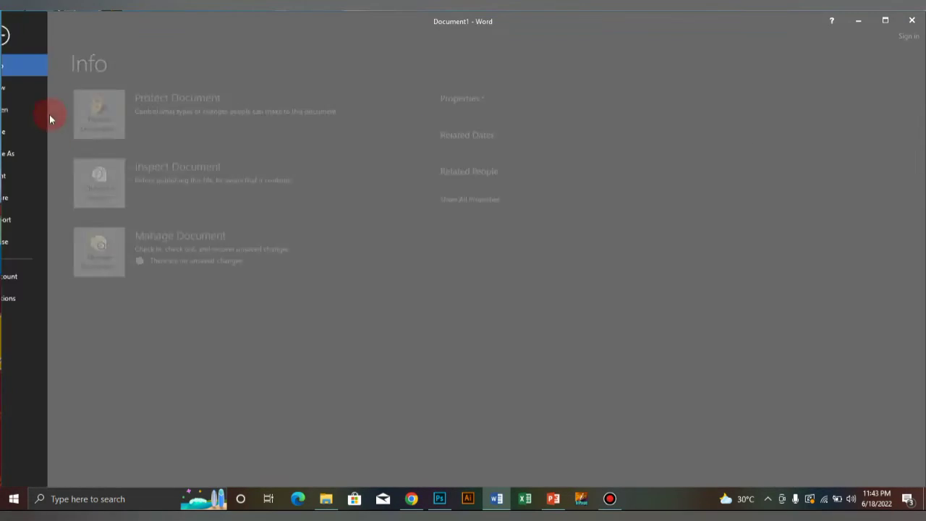
left_click(39, 301)
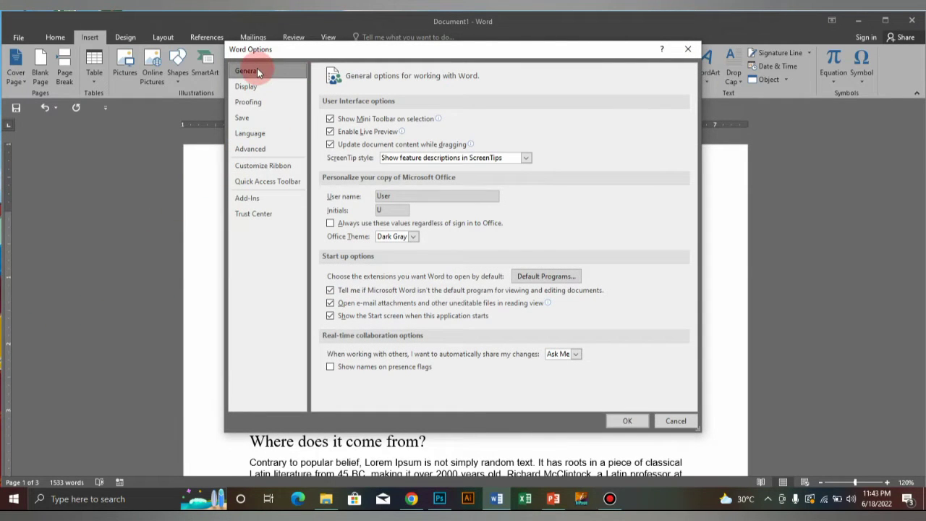
left_click(257, 152)
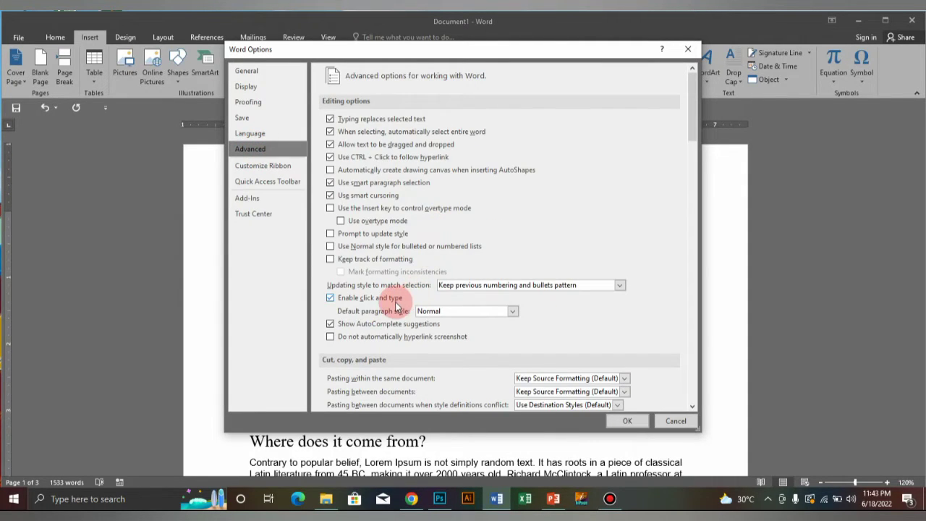
scroll(396, 307, "down", 3)
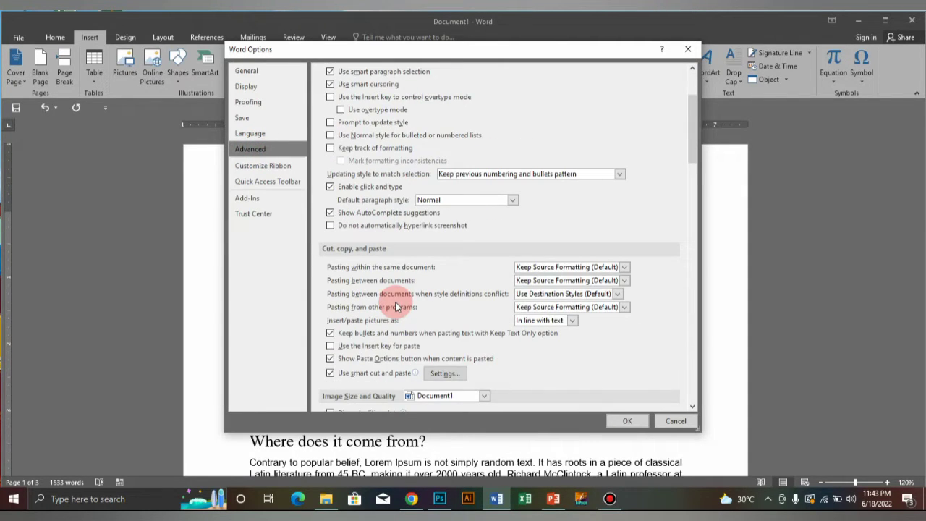
scroll(395, 307, "down", 2)
scroll(395, 306, "down", 1)
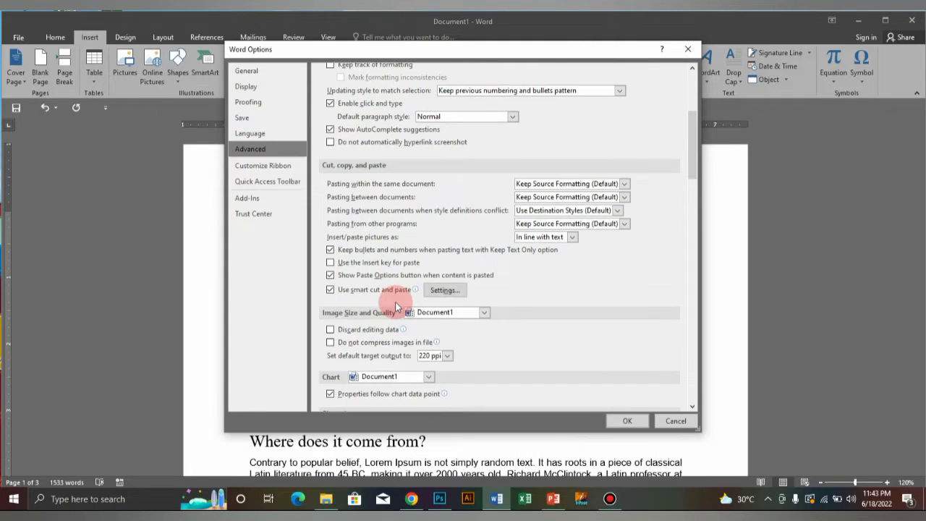
scroll(395, 305, "down", 4)
scroll(395, 306, "down", 2)
scroll(395, 306, "down", 2)
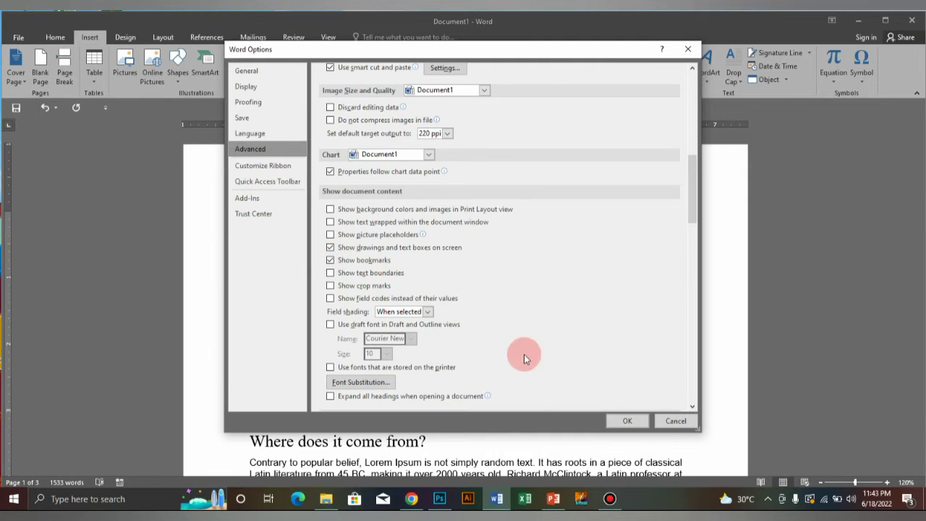
left_click(635, 424)
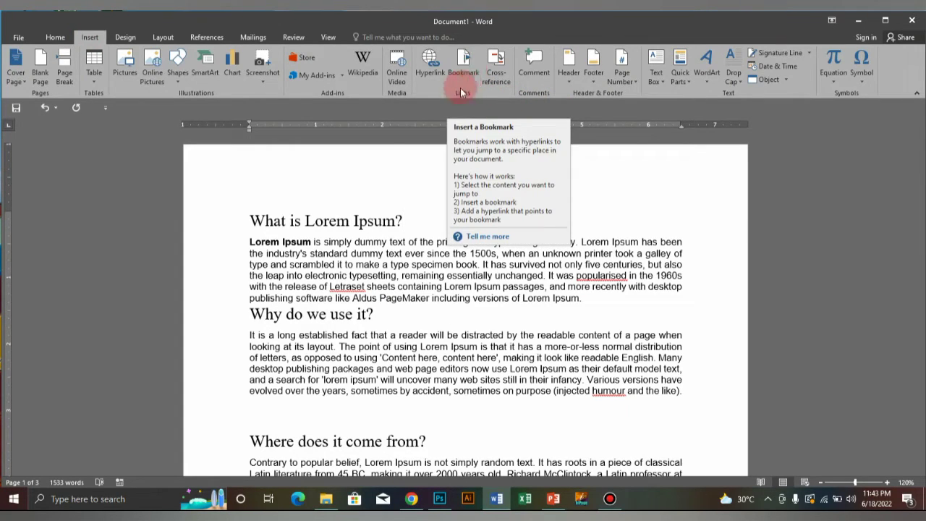
Step: Preview the Bookmark command, then scroll down to the 'Where does it come from?' heading on page 3
left_click(469, 68)
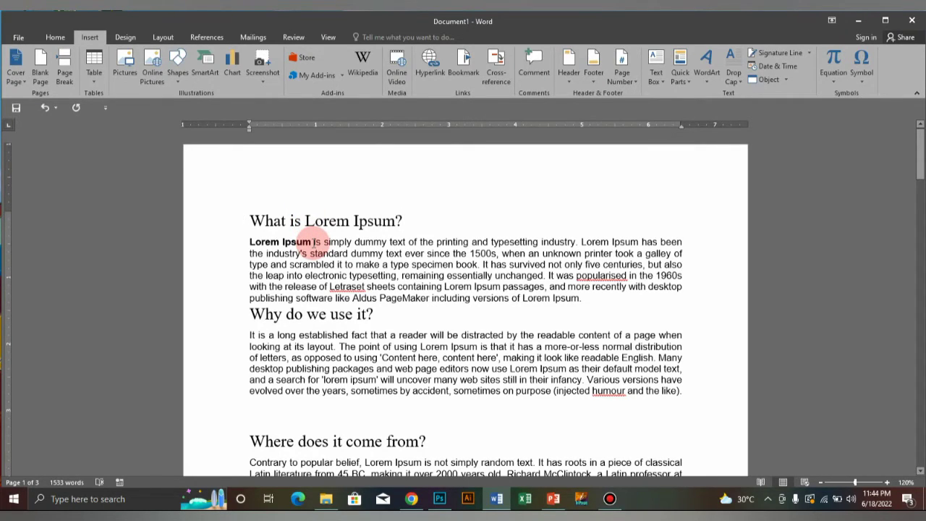
scroll(316, 274, "down", 5)
scroll(316, 273, "down", 6)
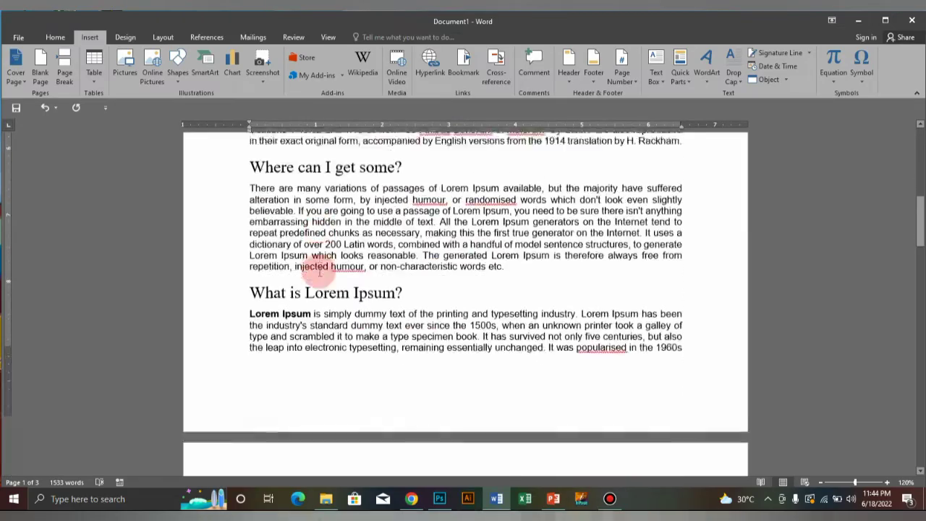
scroll(316, 269, "down", 4)
scroll(314, 265, "down", 4)
scroll(319, 272, "down", 5)
scroll(319, 272, "down", 6)
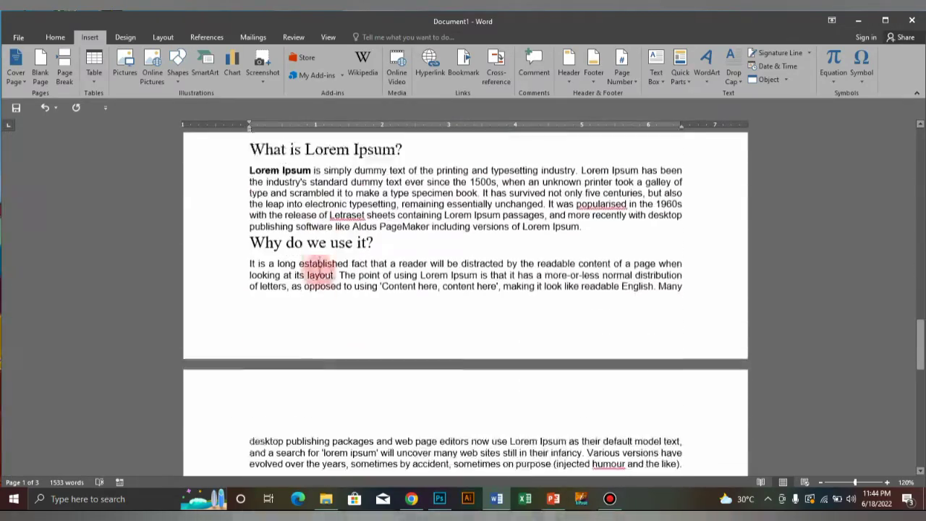
scroll(319, 270, "down", 5)
scroll(319, 269, "down", 4)
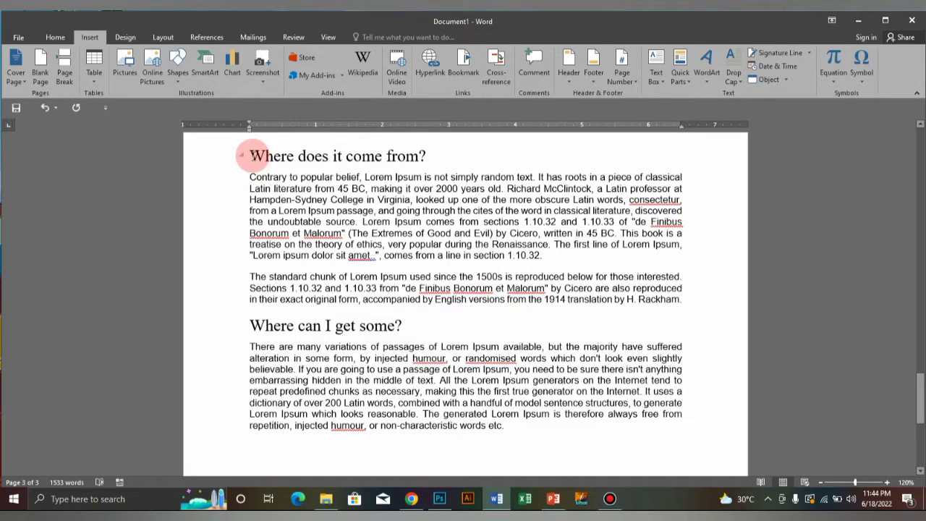
Step: Add a bookmark named 'Where' at the 'Where does it come from?' heading
left_click(464, 61)
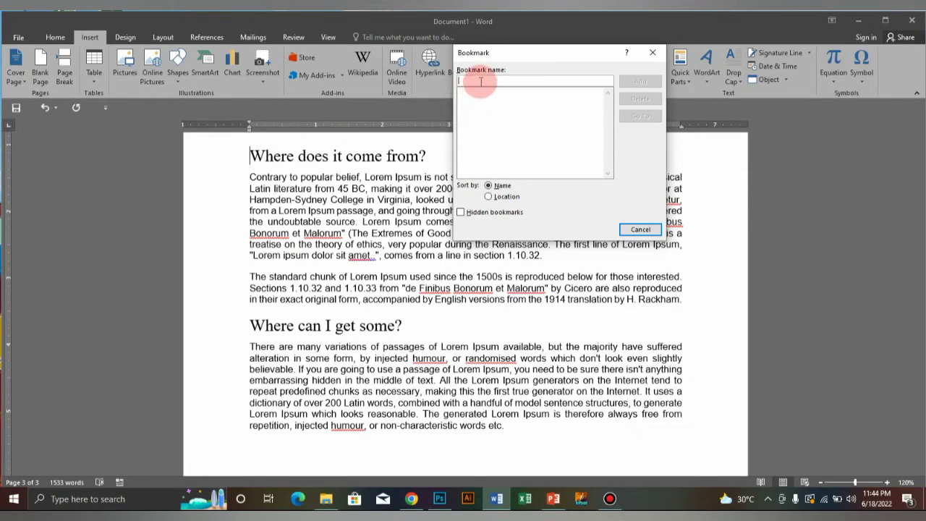
type("W")
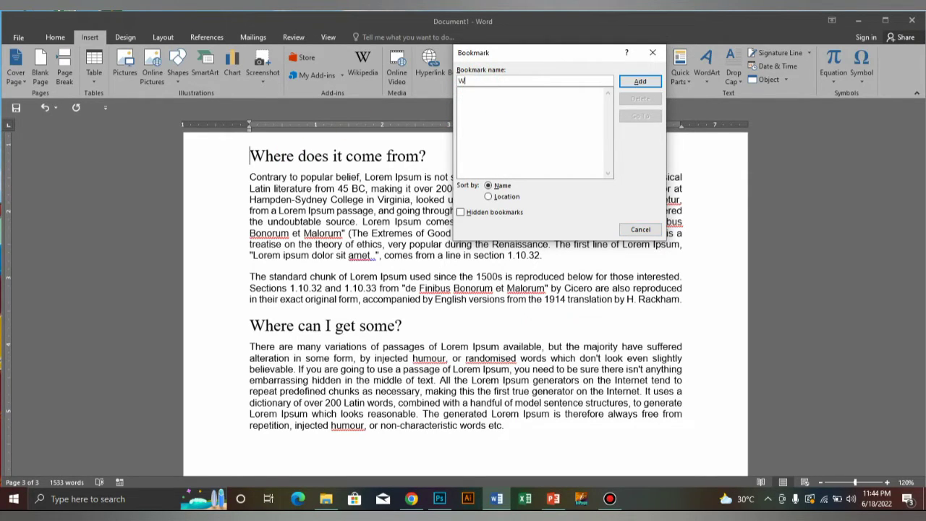
type("here")
left_click(643, 82)
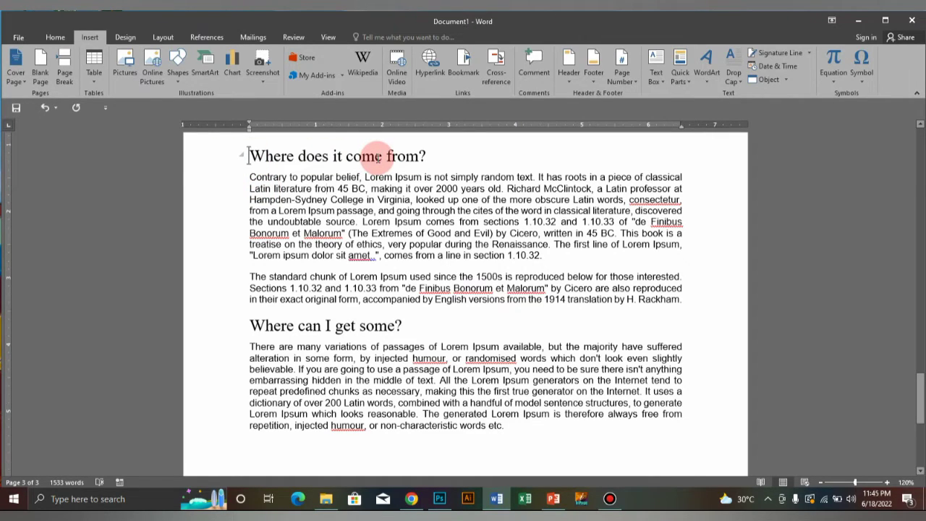
Step: From page 1, use the Bookmark dialog's Go To on 'Where' to jump back to page 3
scroll(368, 211, "up", 5)
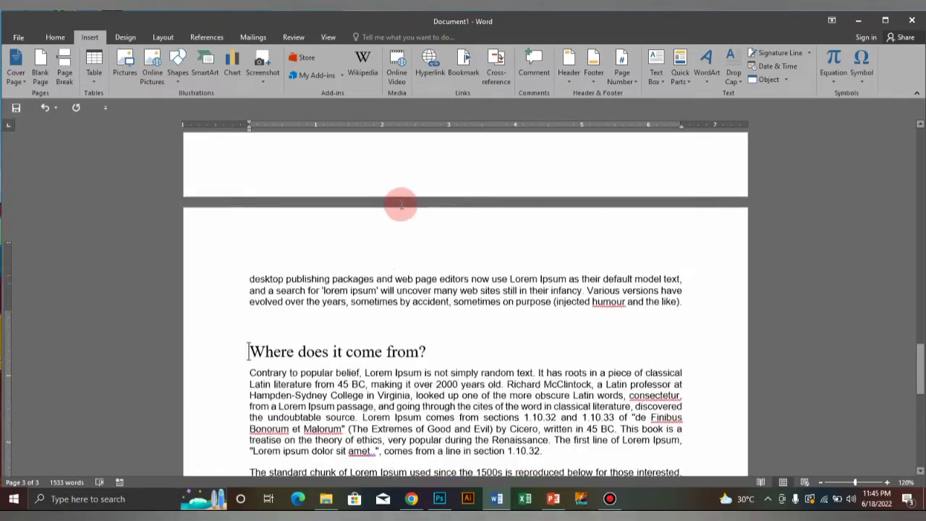
scroll(399, 200, "down", 10)
scroll(404, 197, "up", 8)
scroll(403, 198, "up", 8)
scroll(404, 199, "up", 8)
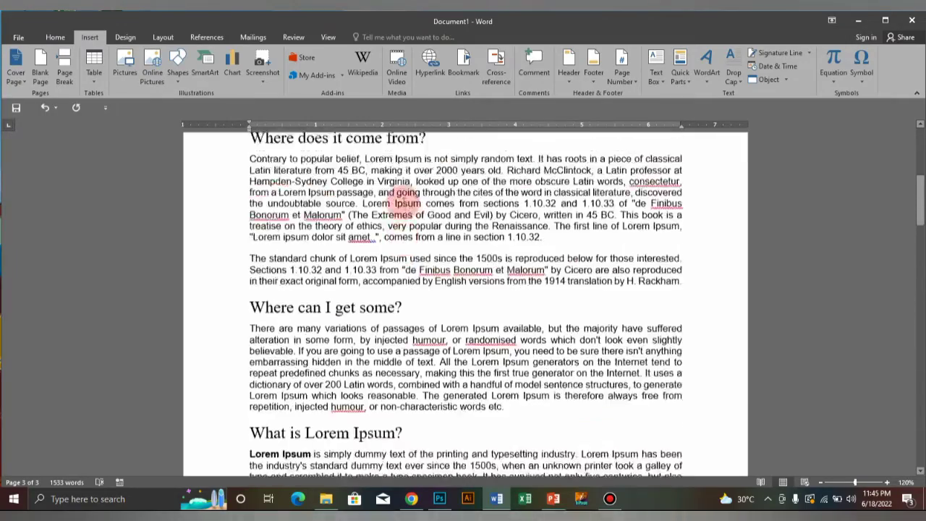
scroll(404, 202, "up", 8)
scroll(404, 202, "up", 10)
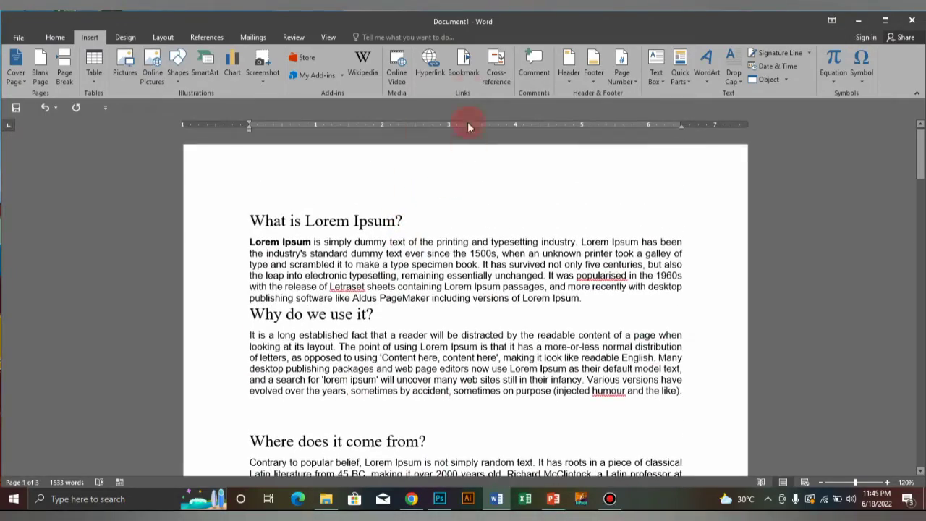
left_click(463, 63)
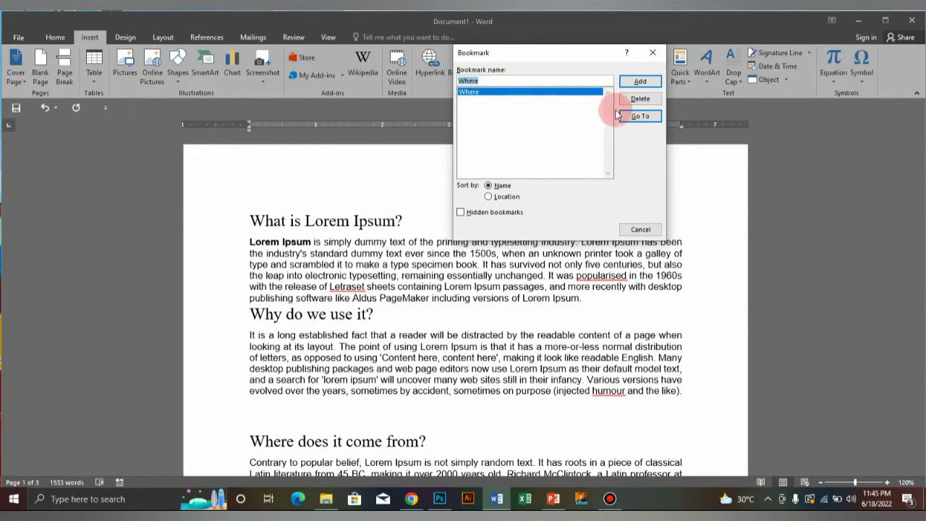
left_click(640, 116)
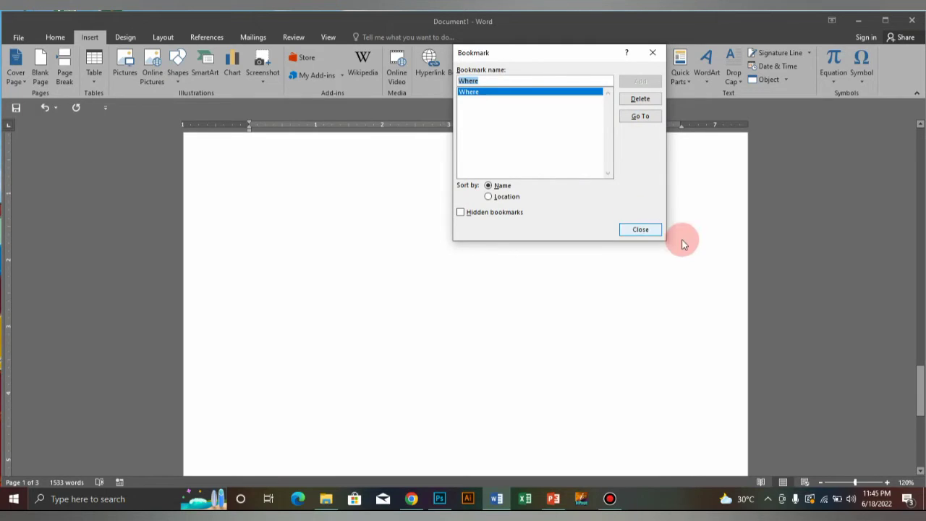
left_click(650, 231)
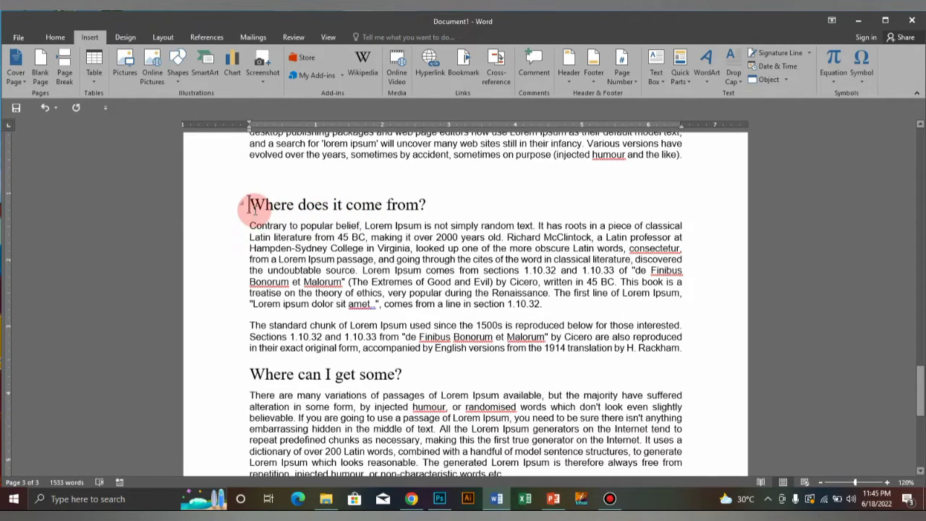
Step: Select the words 'readable English' in the 'Why do we use it?' paragraph
scroll(394, 221, "down", 1)
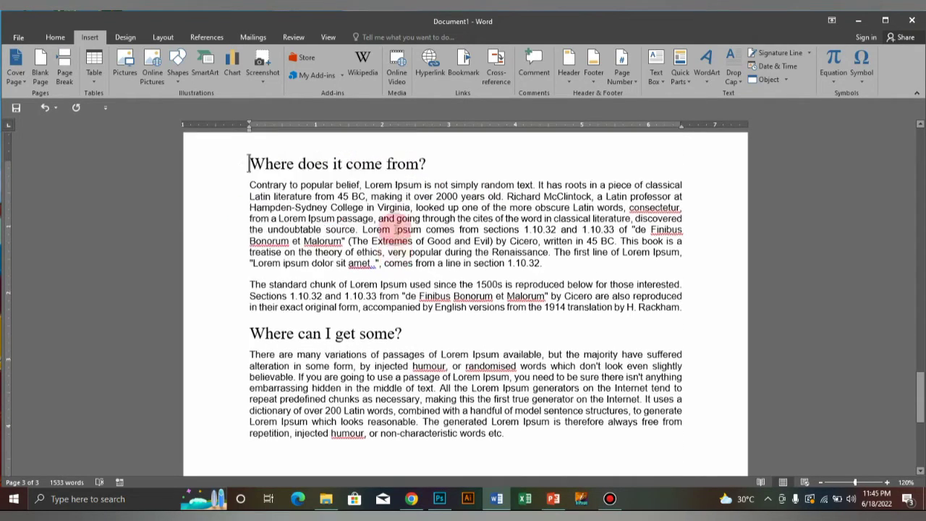
scroll(397, 228, "up", 2)
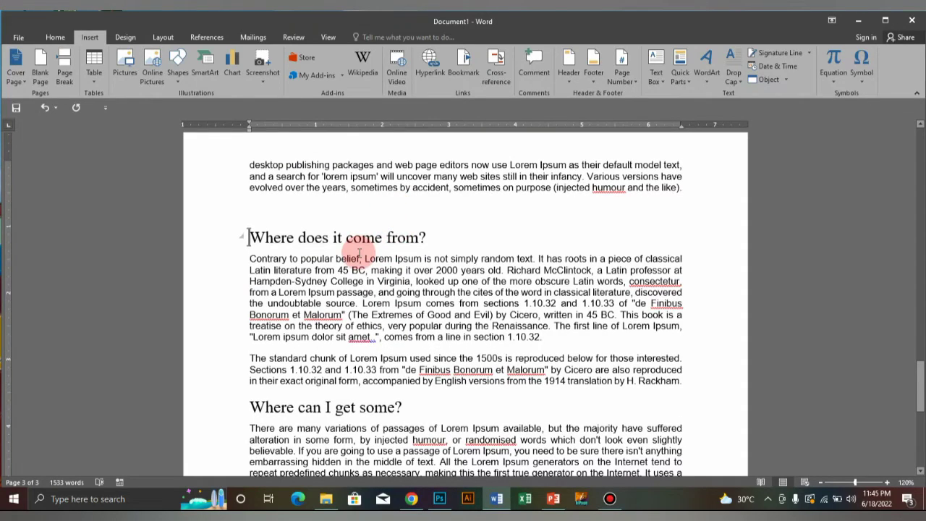
scroll(403, 320, "down", 2)
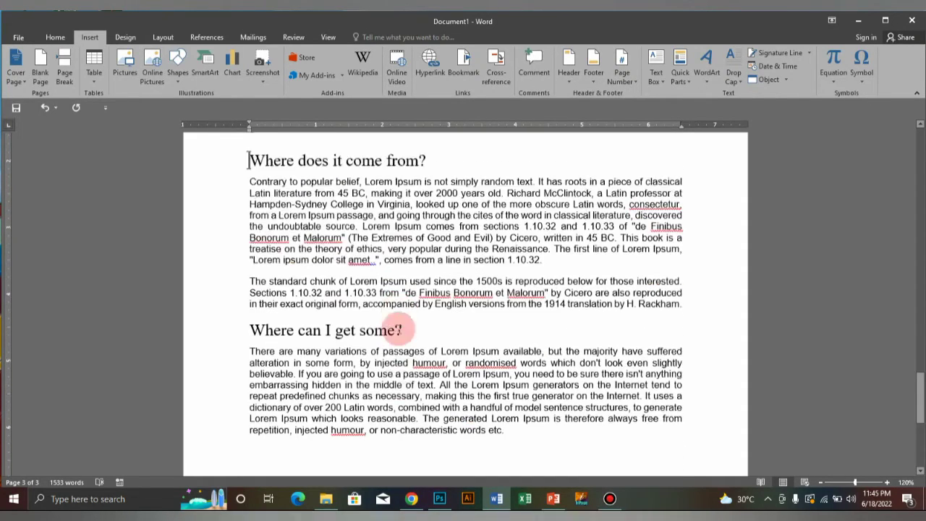
scroll(389, 306, "up", 6)
scroll(400, 325, "up", 5)
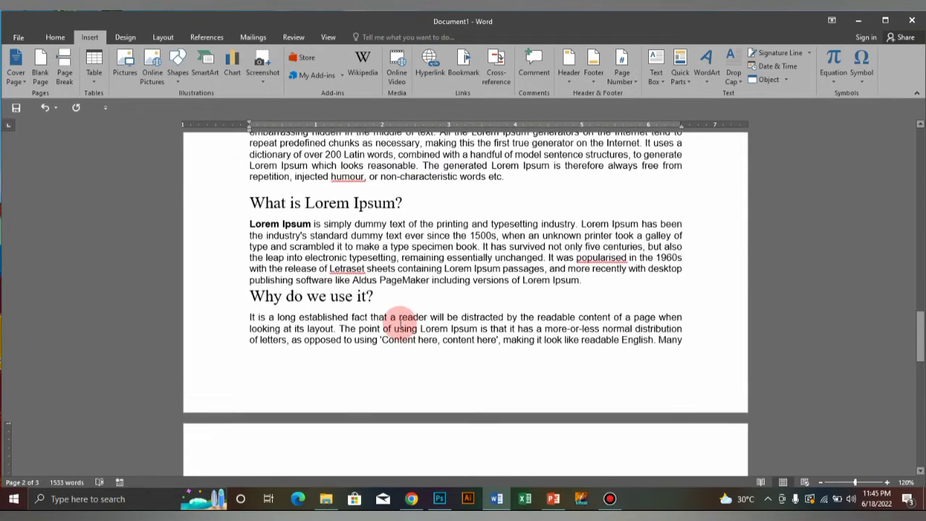
scroll(400, 325, "up", 3)
scroll(400, 324, "up", 2)
scroll(400, 323, "down", 3)
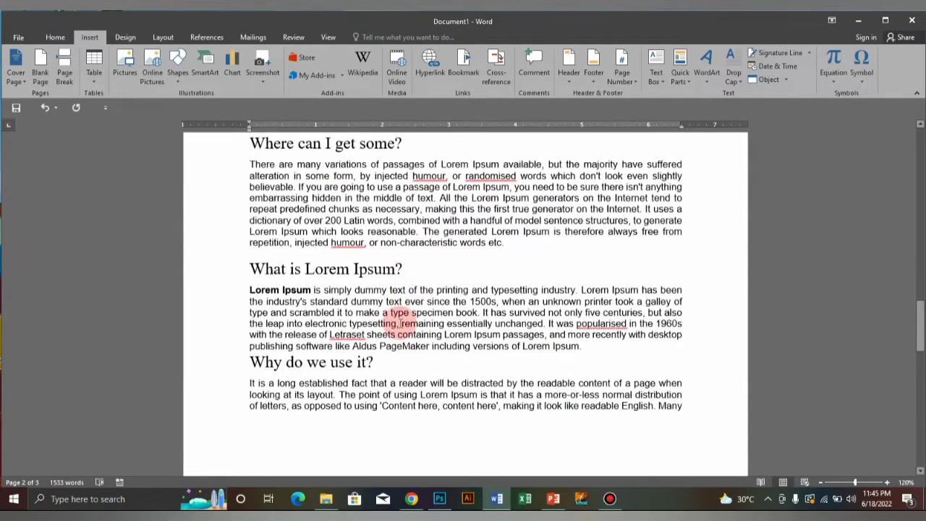
scroll(400, 323, "down", 4)
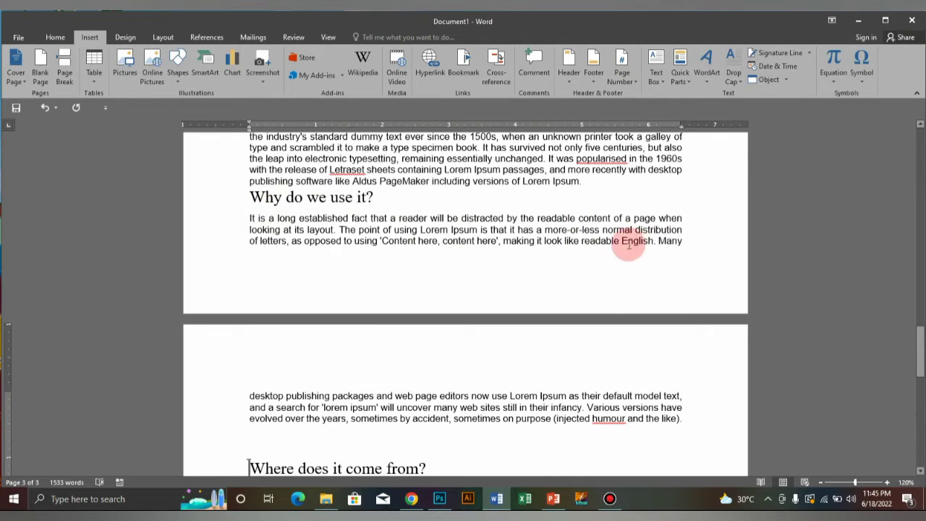
left_click_drag(583, 241, 654, 242)
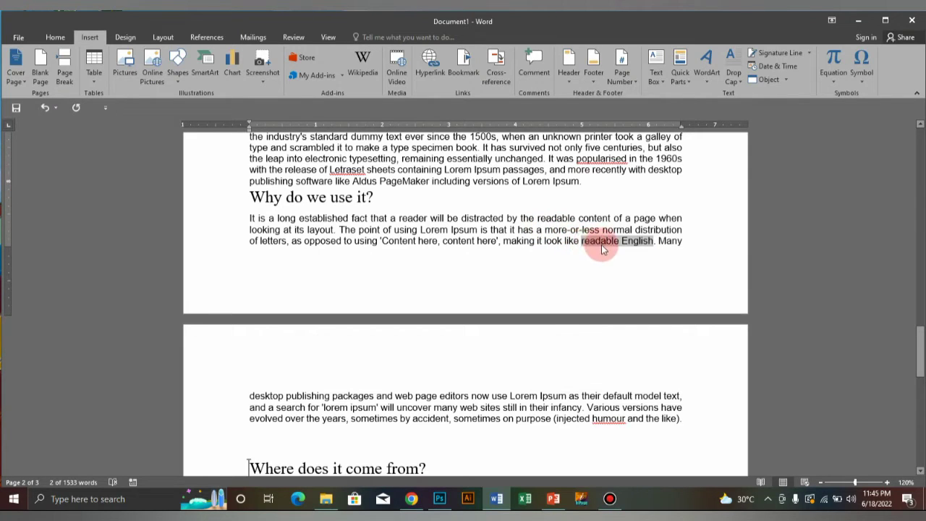
left_click_drag(583, 244, 647, 247)
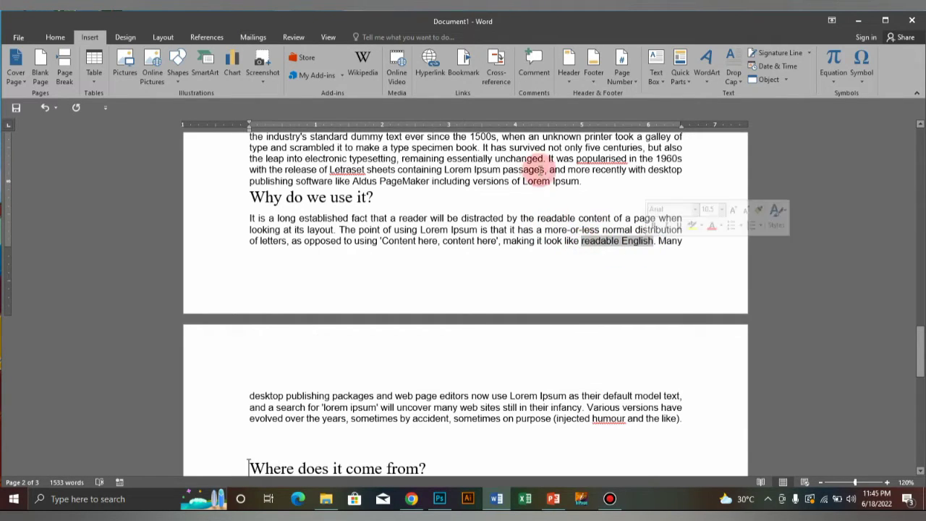
Step: Bookmark the selected 'readable English' phrase under the name 'readable', then deselect it
left_click(466, 69)
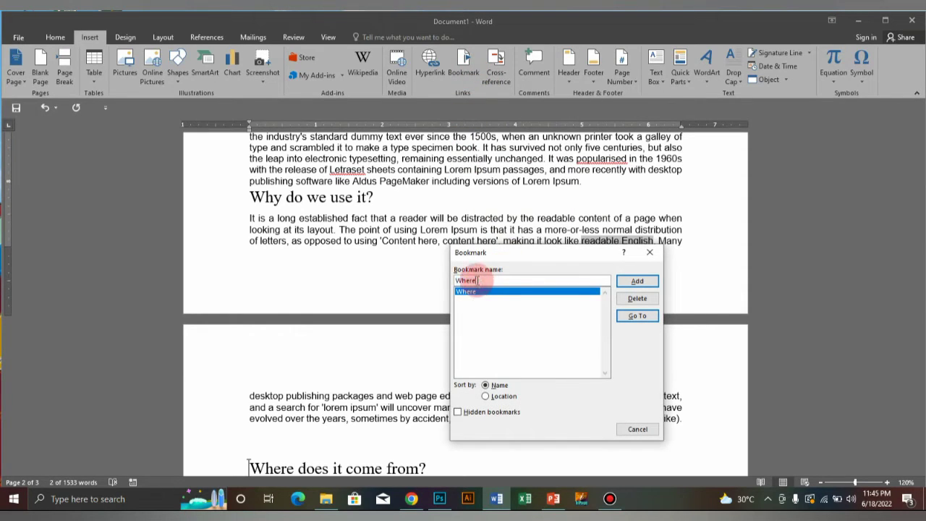
key("BackSpace")
key("BackSpace")
key("BackSpace")
key("BackSpace")
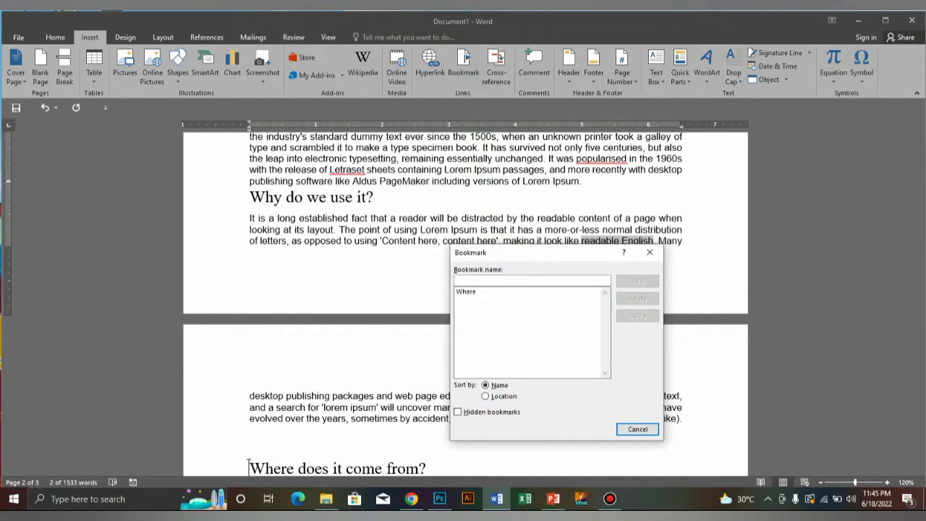
type("readable")
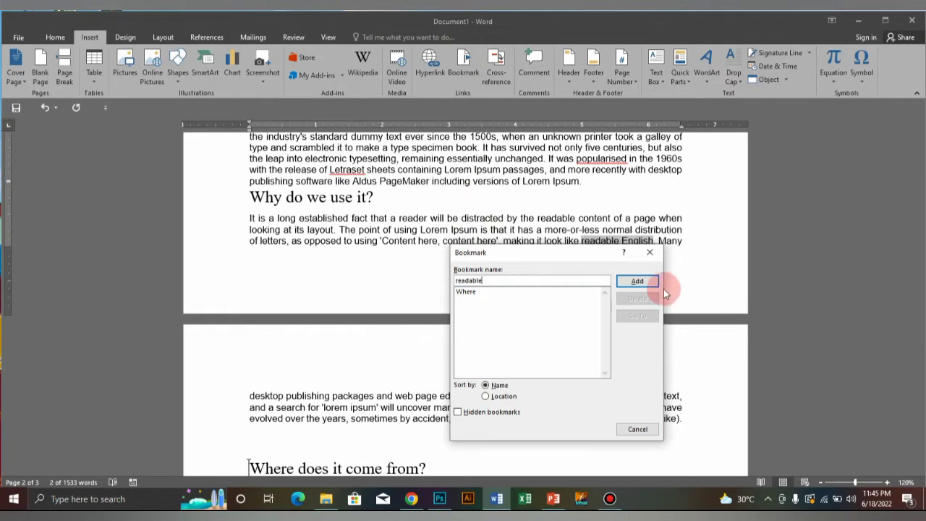
left_click(631, 282)
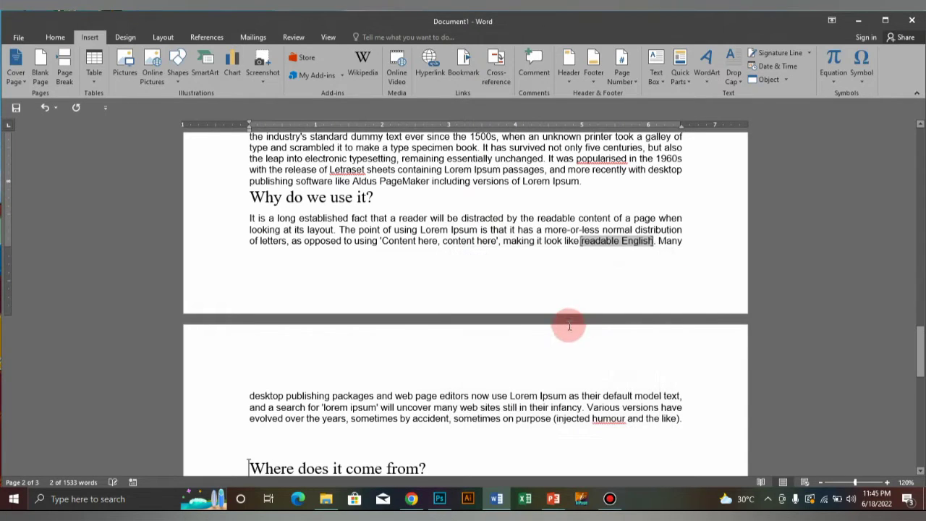
left_click(660, 254)
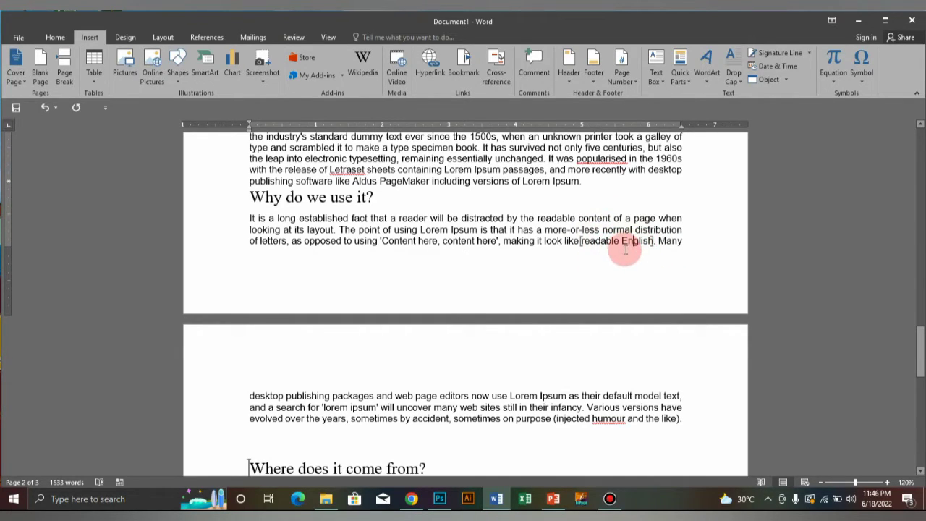
Step: Jump to the 'readable' bookmark through the Bookmark dialog to verify it
scroll(626, 256, "up", 15)
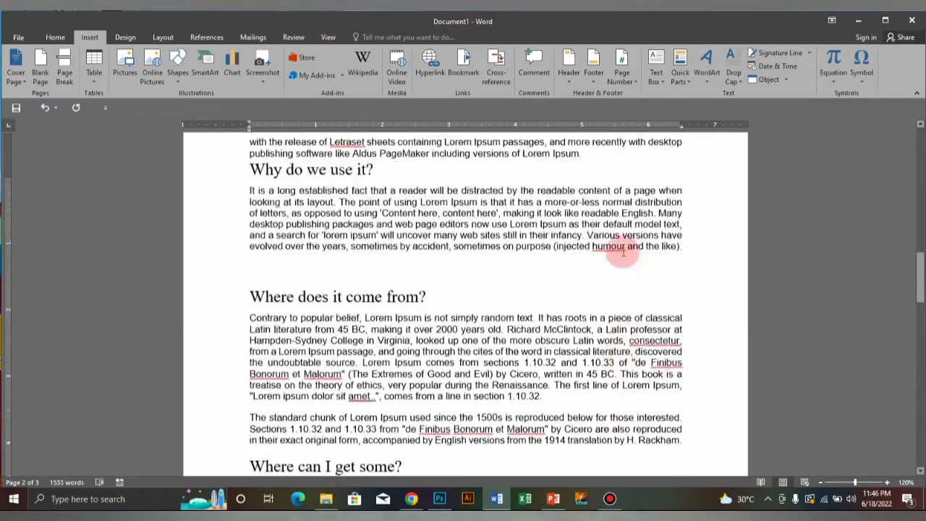
scroll(658, 227, "up", 3)
key("ctrl+Return")
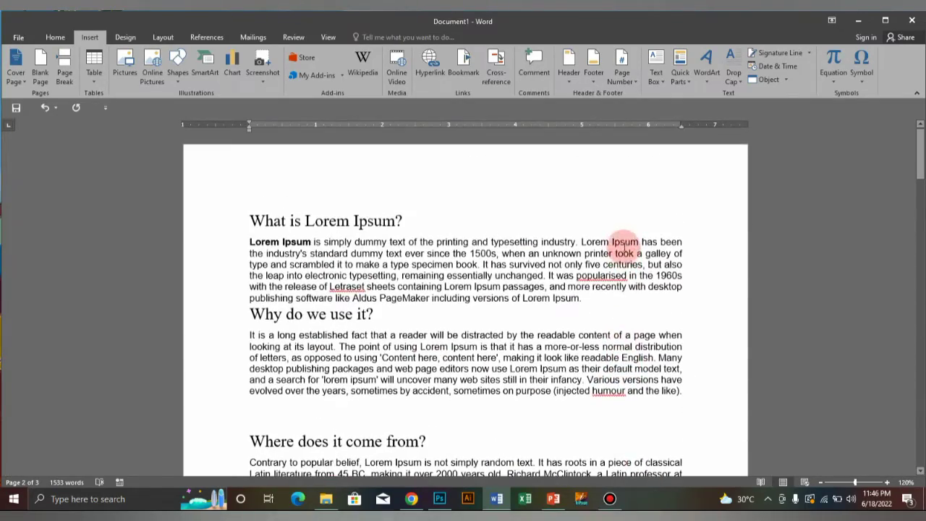
left_click(463, 65)
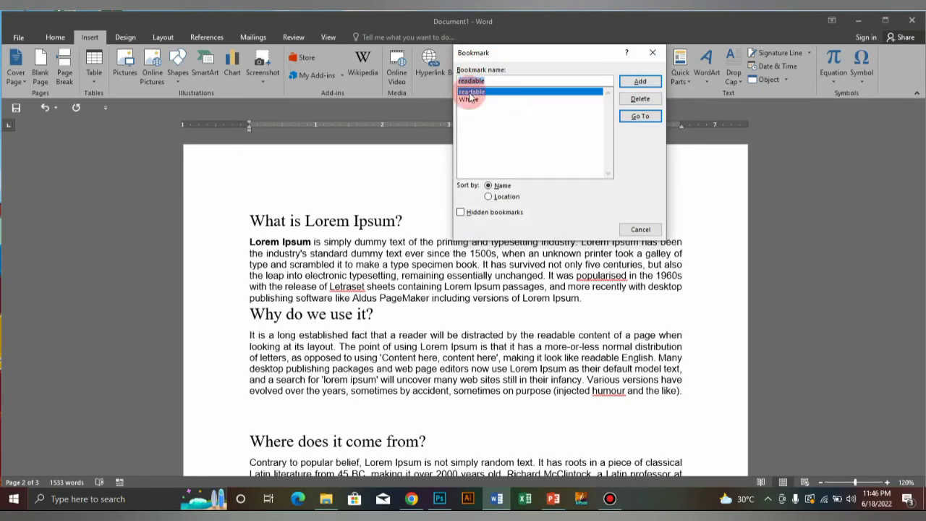
left_click(637, 119)
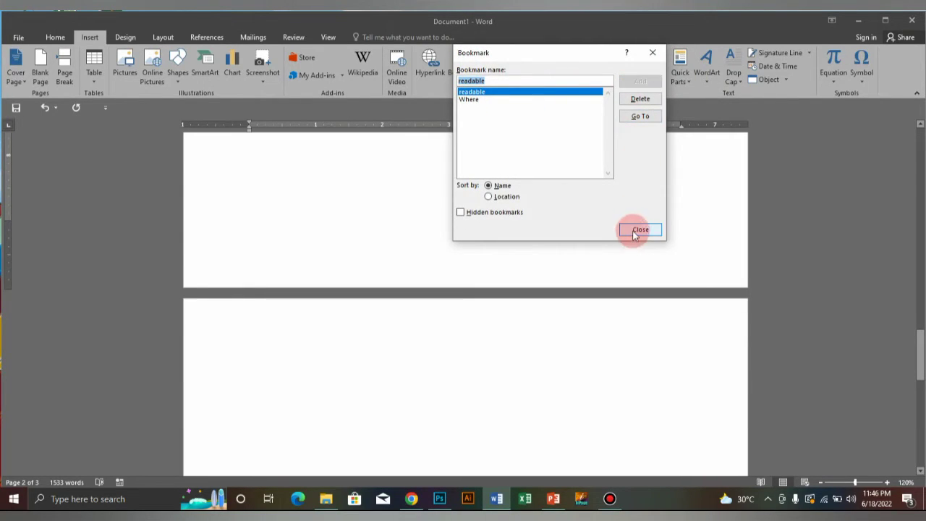
left_click(635, 231)
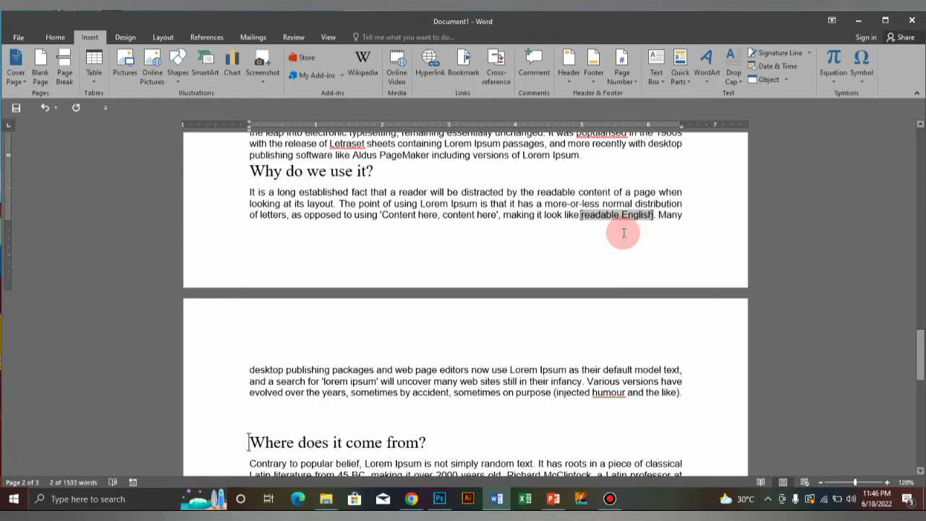
Step: Return to the document's first page and switch to the Home ribbon
scroll(572, 277, "up", 5)
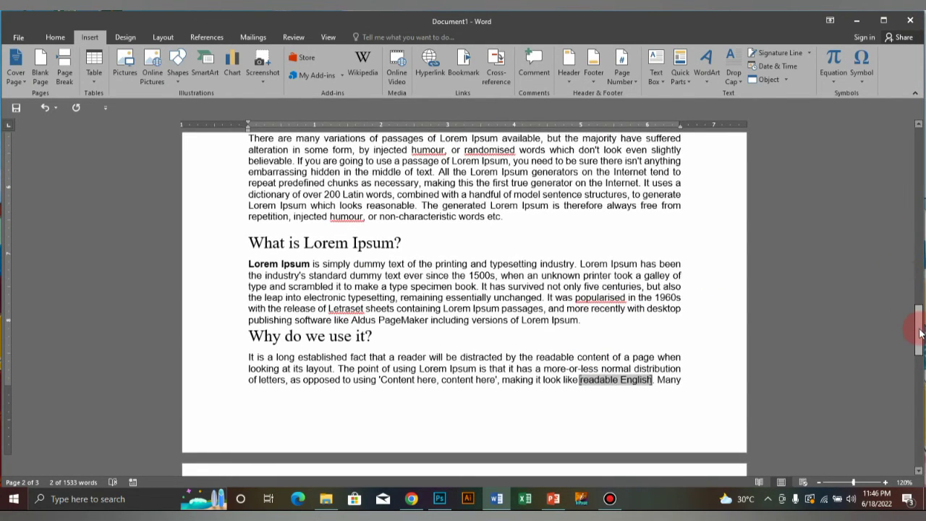
left_click_drag(919, 291, 919, 156)
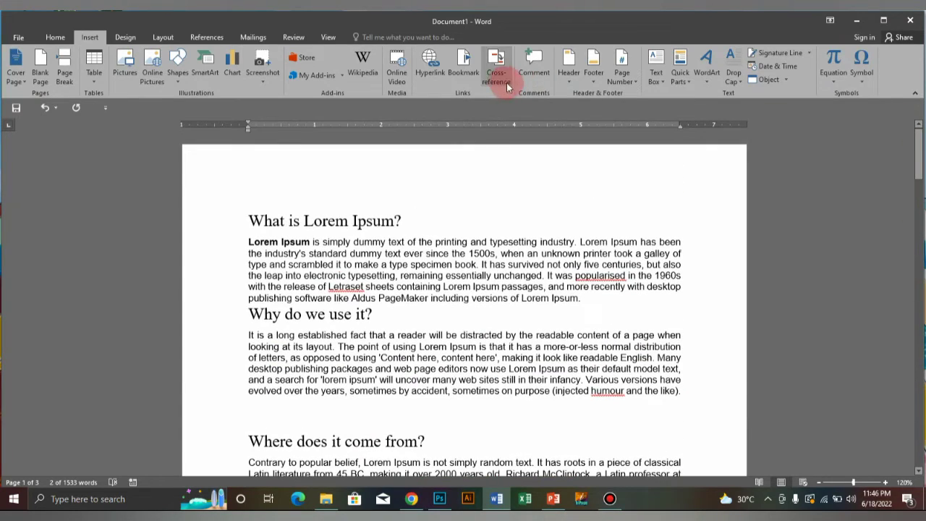
left_click(52, 38)
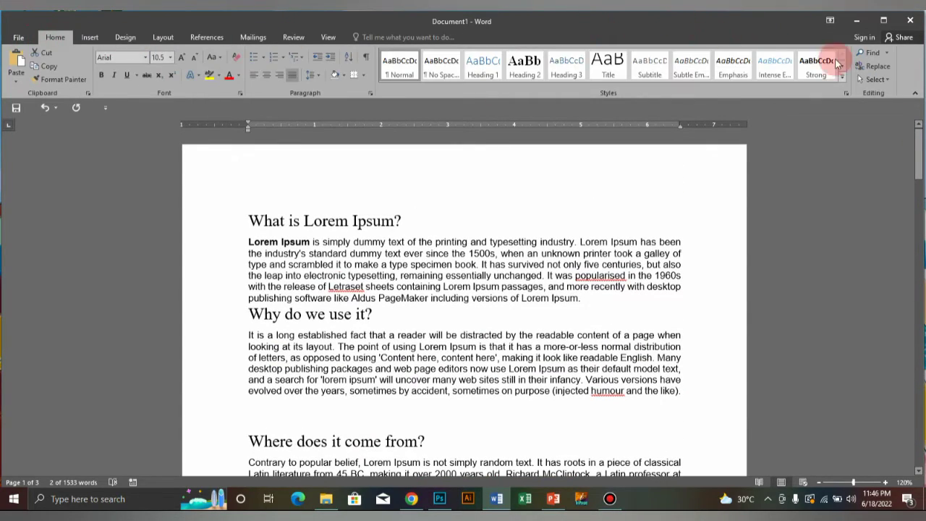
Step: Use Find > Go To with Bookmark 'Where' to jump to the heading, then close the dialog
left_click(887, 52)
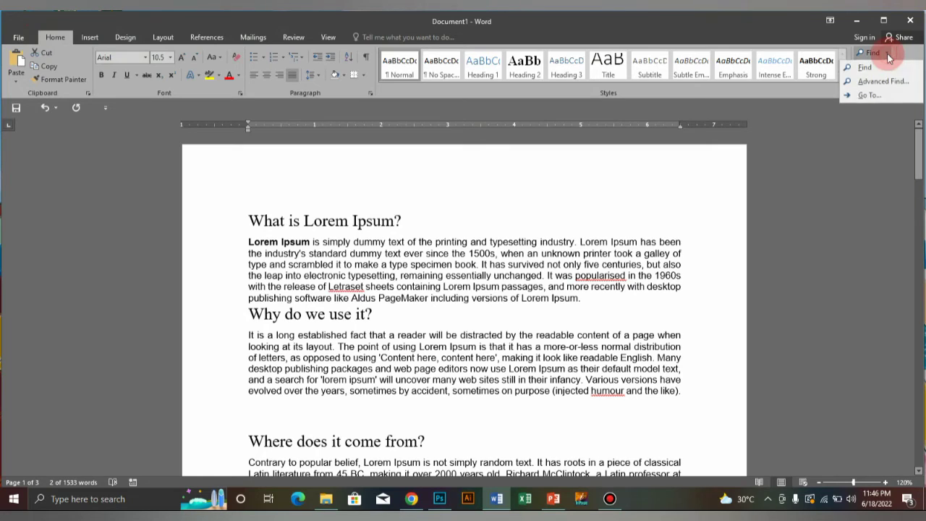
left_click(861, 96)
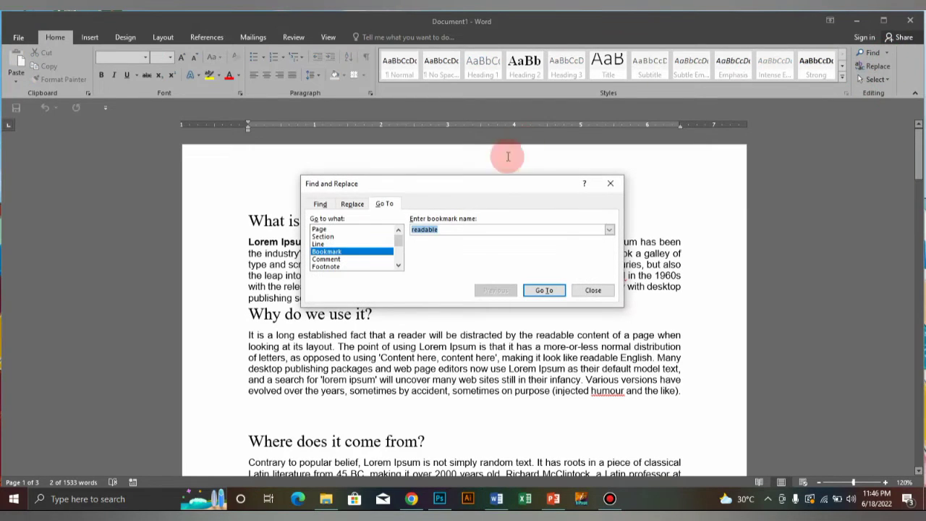
left_click(341, 262)
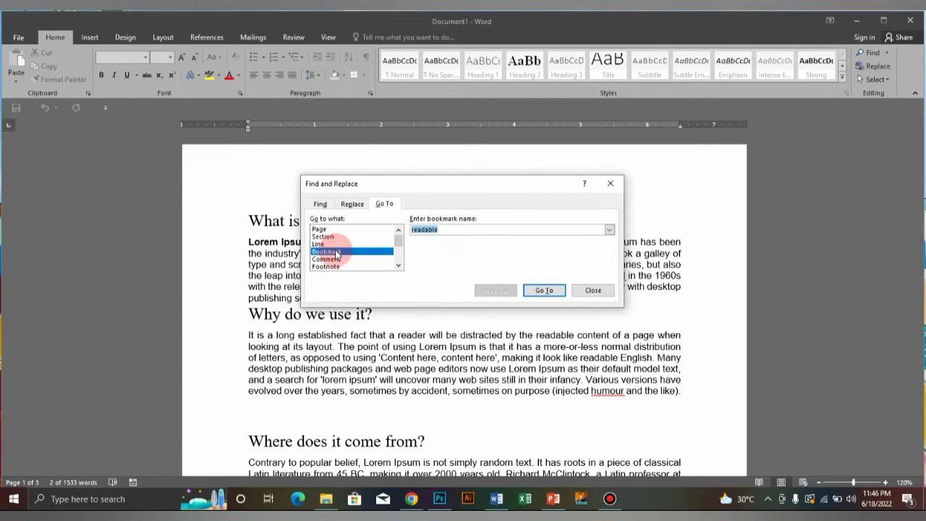
left_click(610, 230)
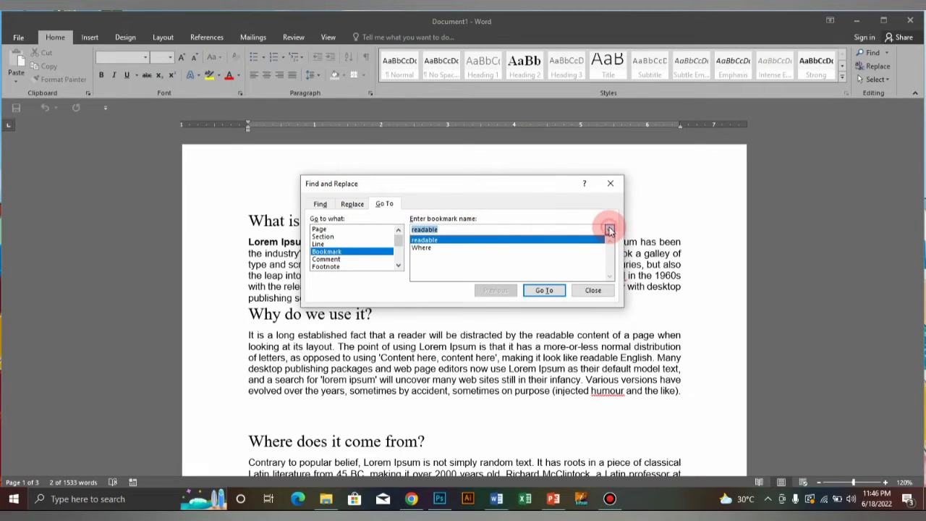
left_click(434, 247)
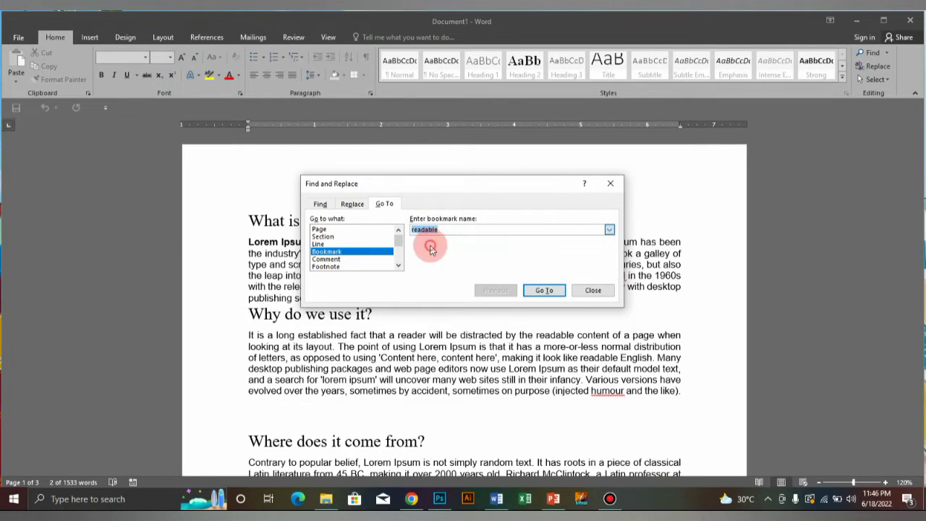
left_click(542, 291)
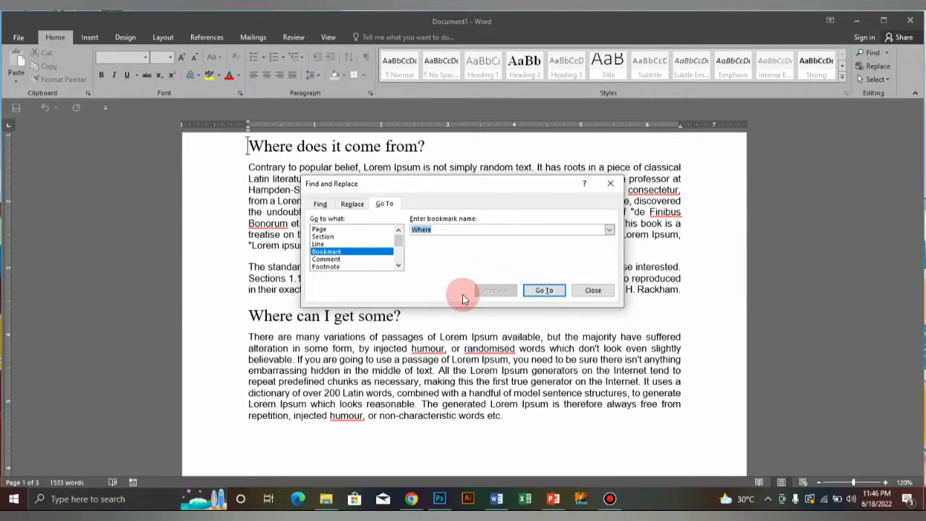
left_click(593, 291)
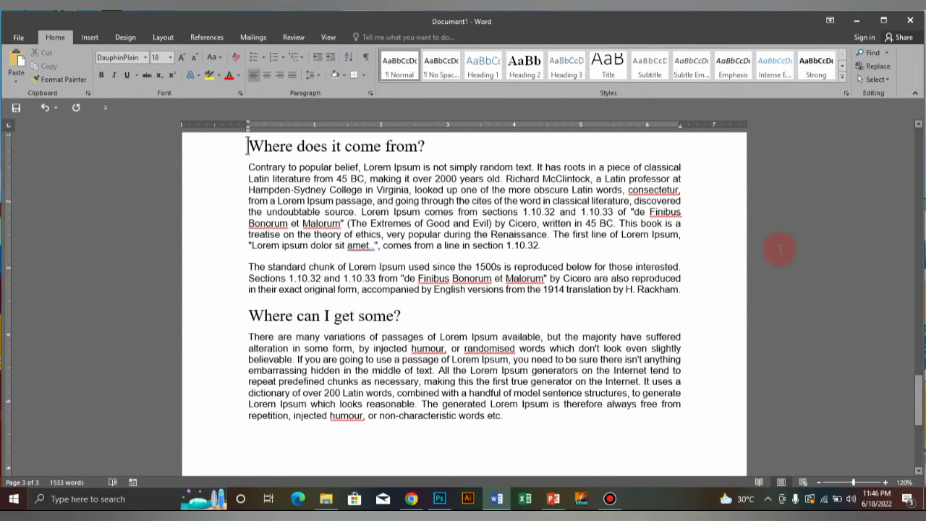
Step: Start the new blank Document3 and show the Insert ribbon
left_click_drag(918, 402, 916, 126)
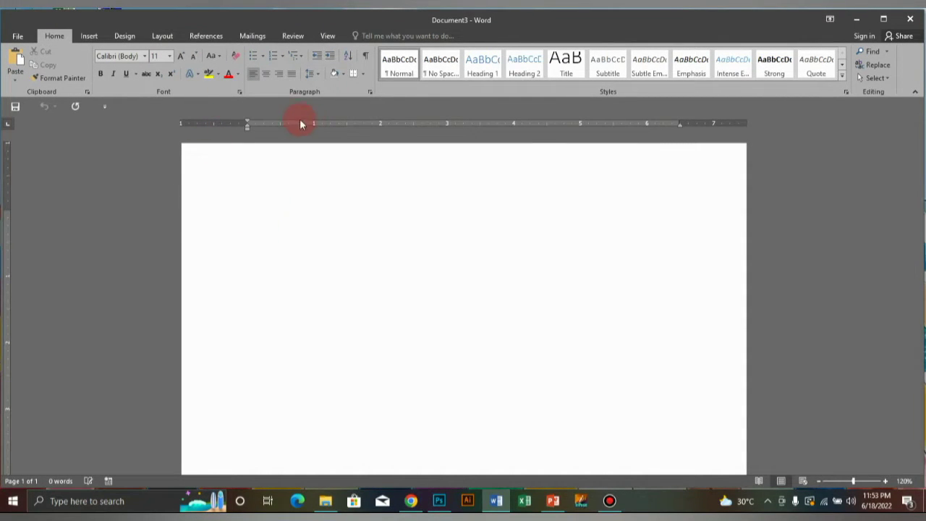
left_click(88, 37)
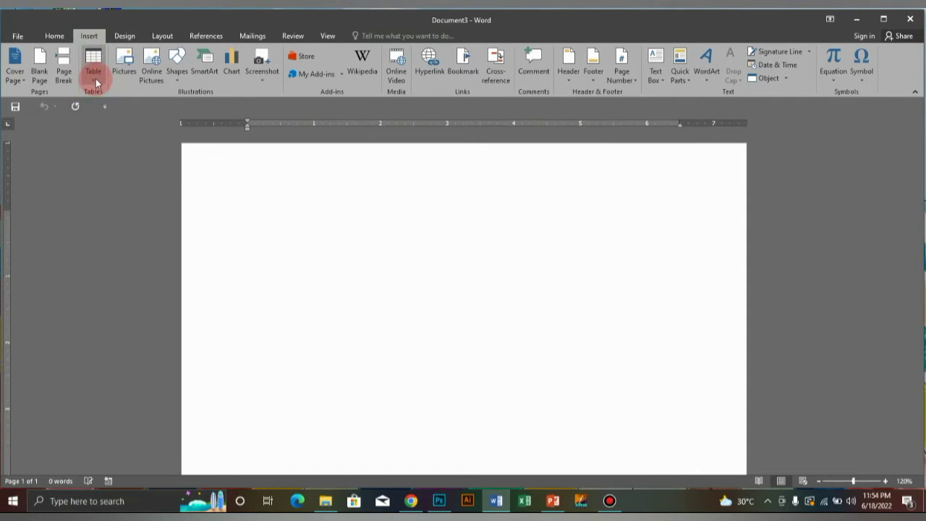
Step: Insert a 3-column, 4-row table and narrow its first column
left_click(96, 82)
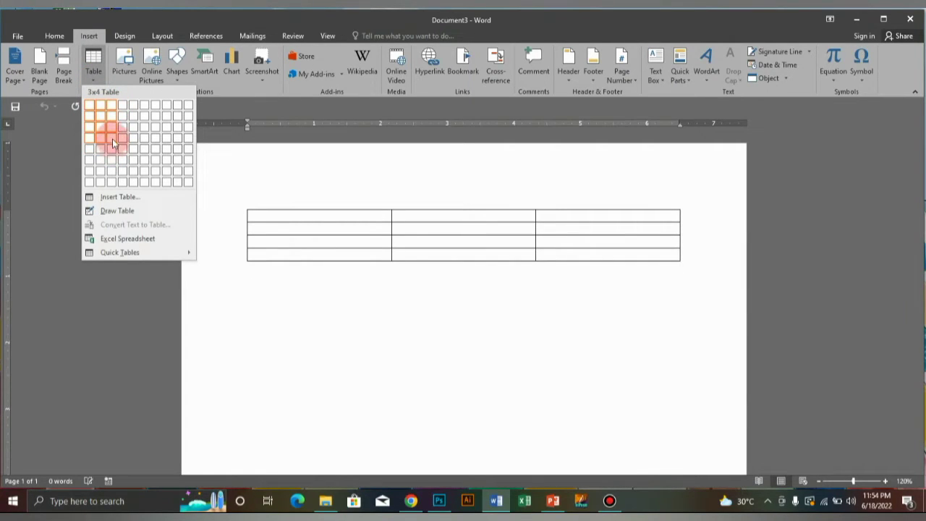
left_click(111, 138)
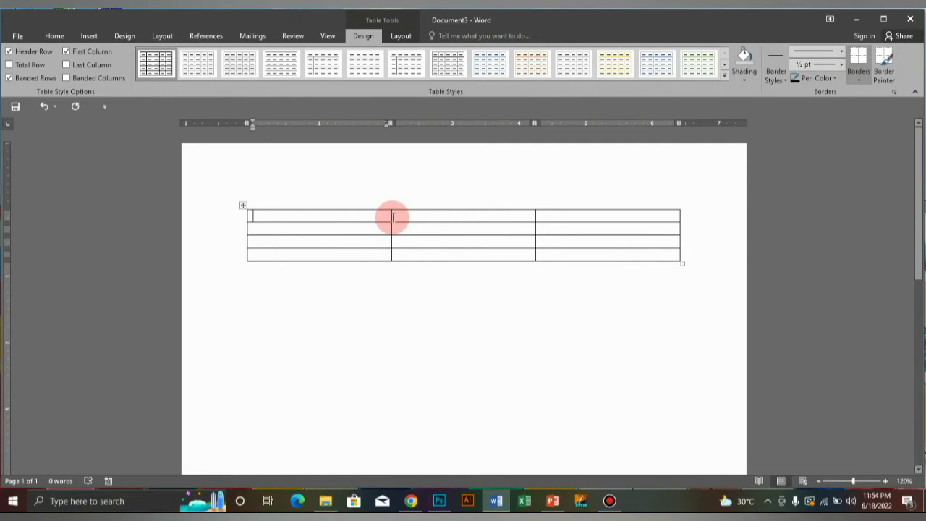
left_click_drag(392, 217, 286, 218)
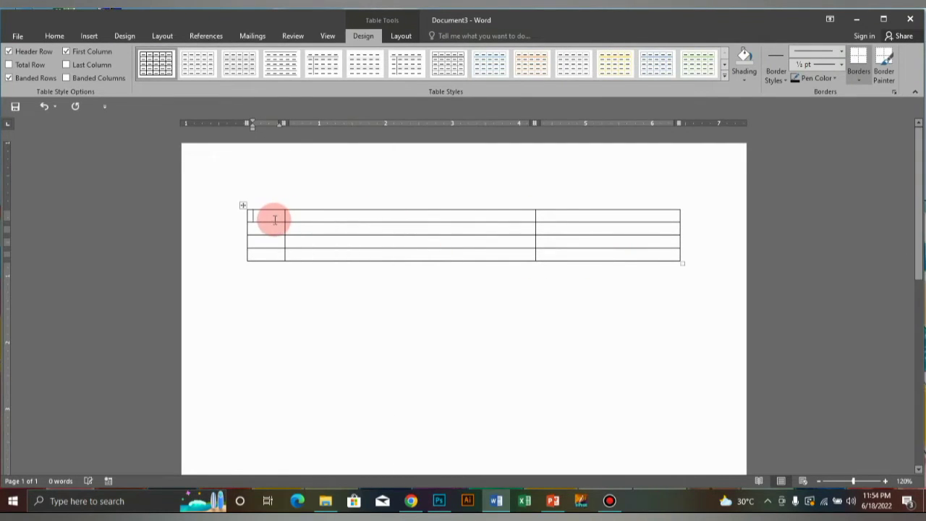
Step: Type the headers S.NO, TOPIC and Page No, widening the TOPIC column
type("S.NO")
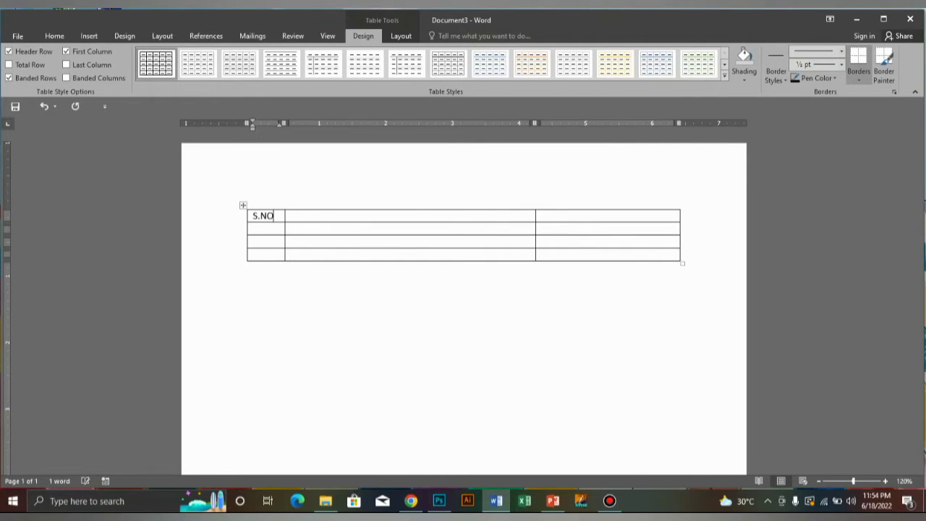
left_click(274, 219)
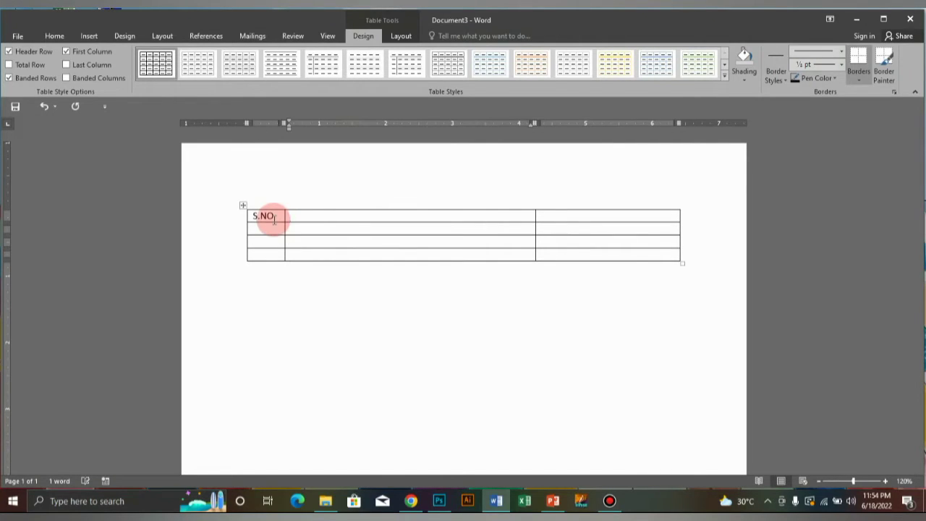
type("TOPIC")
key("Tab")
type("Page")
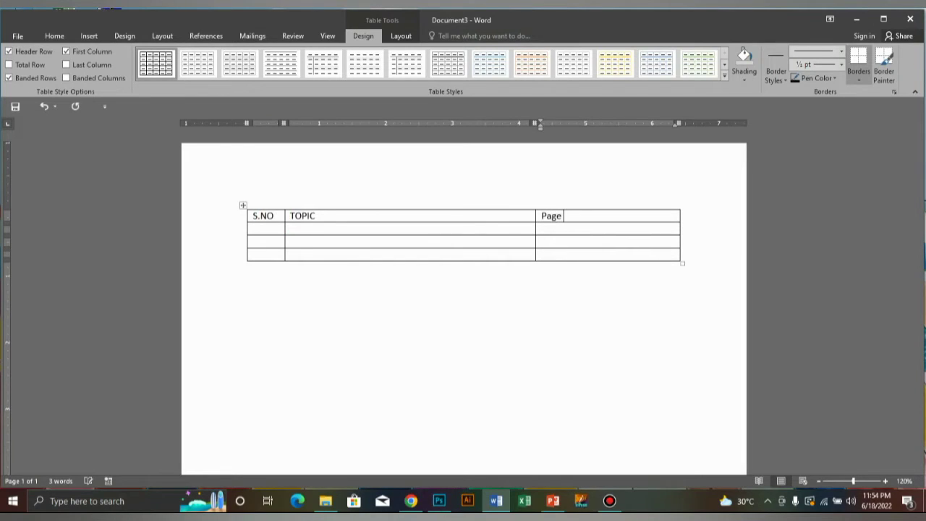
type(" No")
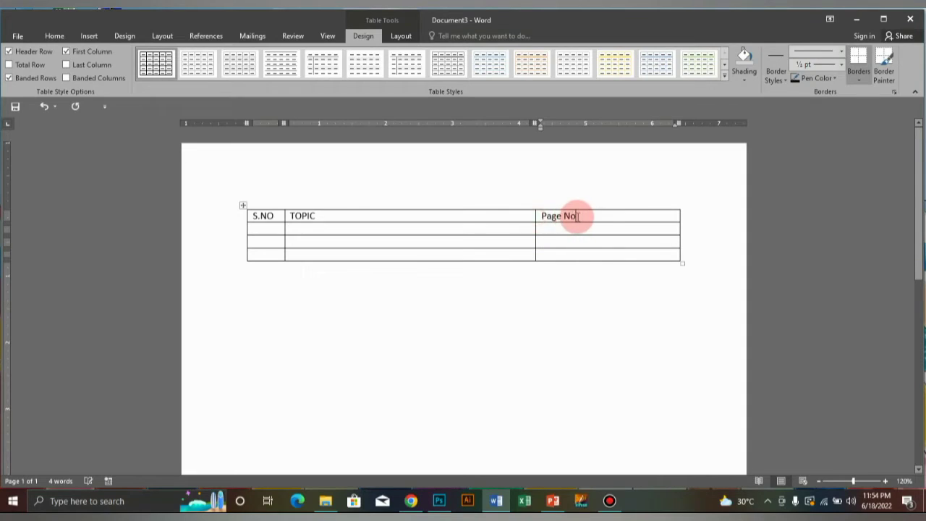
mouse_move(534, 219)
left_mouse_down()
mouse_move(617, 225)
mouse_move(268, 215)
left_mouse_up()
left_click(662, 217)
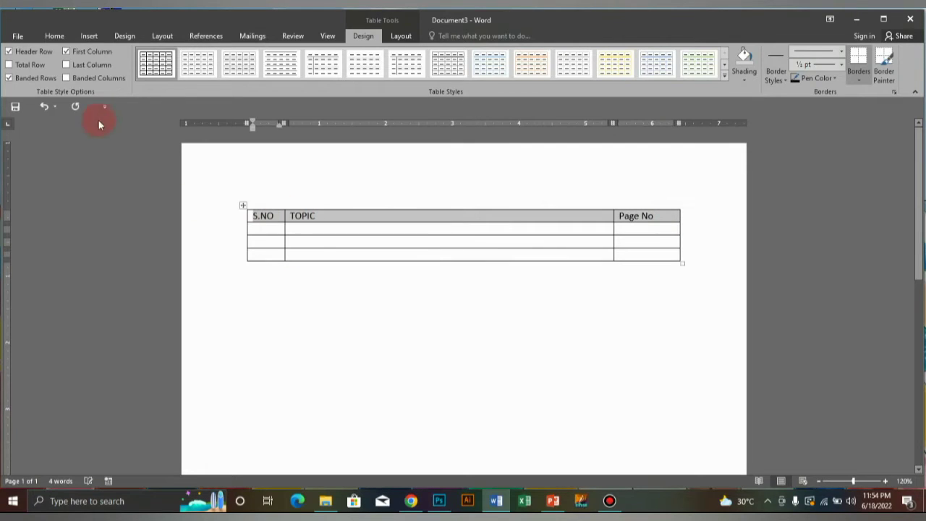
left_click(55, 35)
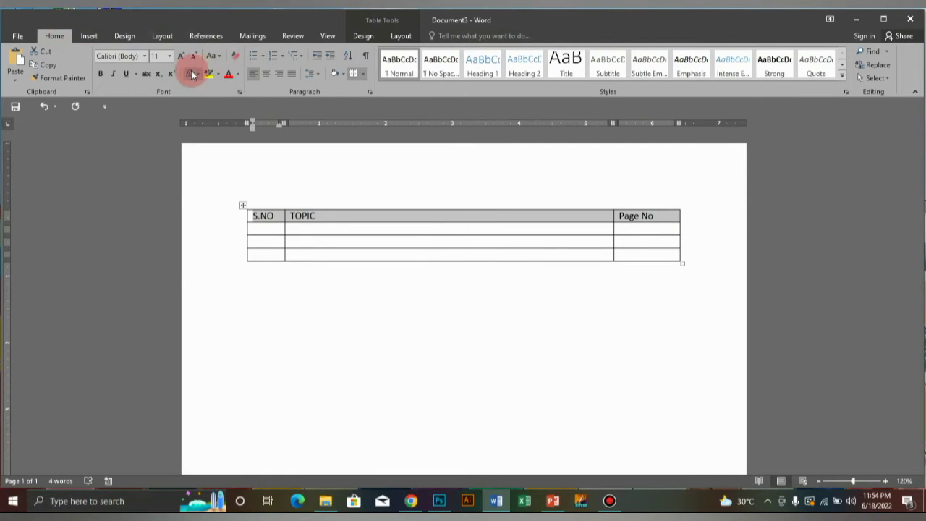
Step: Enlarge the header text to 16 pt and centre the TOPIC and Page No headers
left_click(183, 58)
left_click(182, 58)
left_click(183, 58)
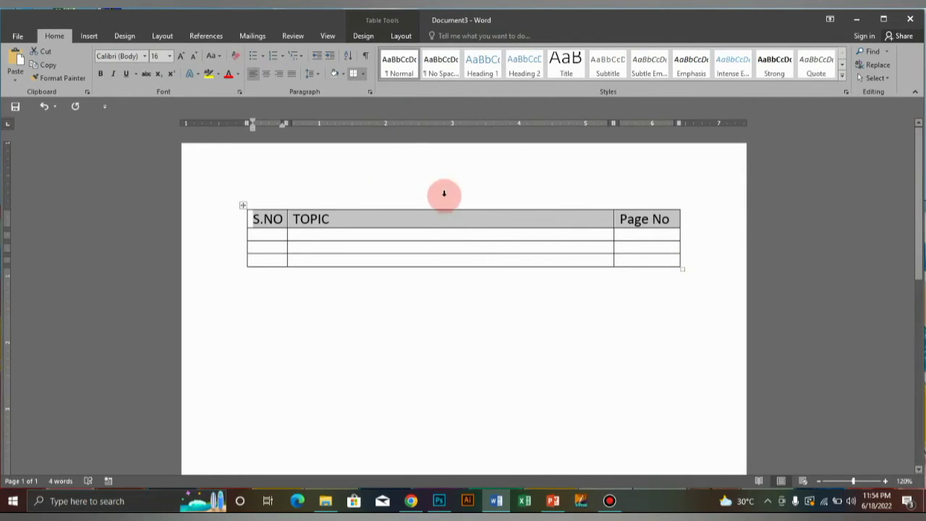
left_click_drag(651, 220, 360, 224)
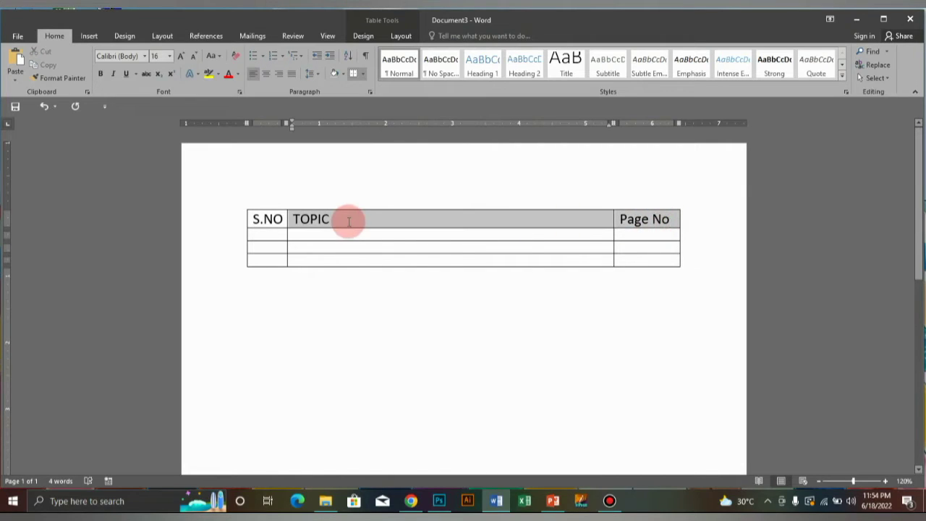
key("ctrl+e")
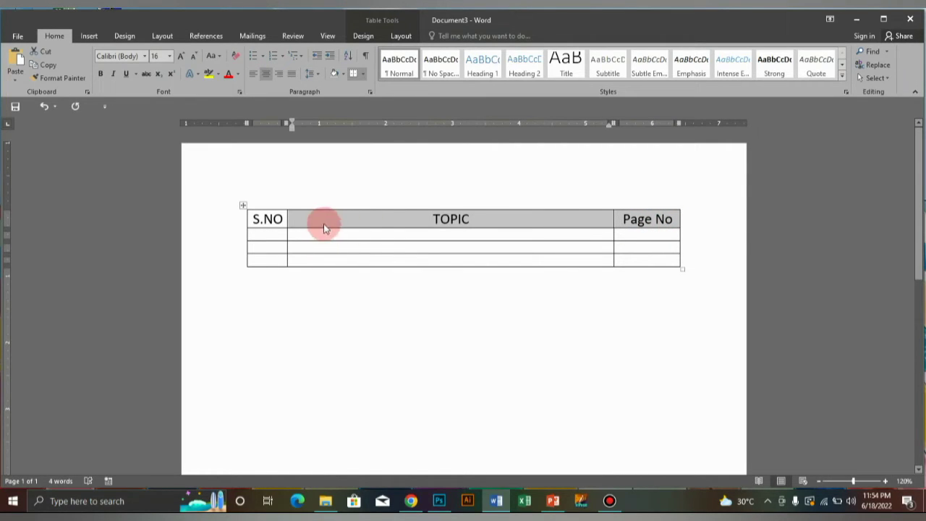
Step: Number the three S.NO cells below the header 1., 2., 3
left_click(278, 238)
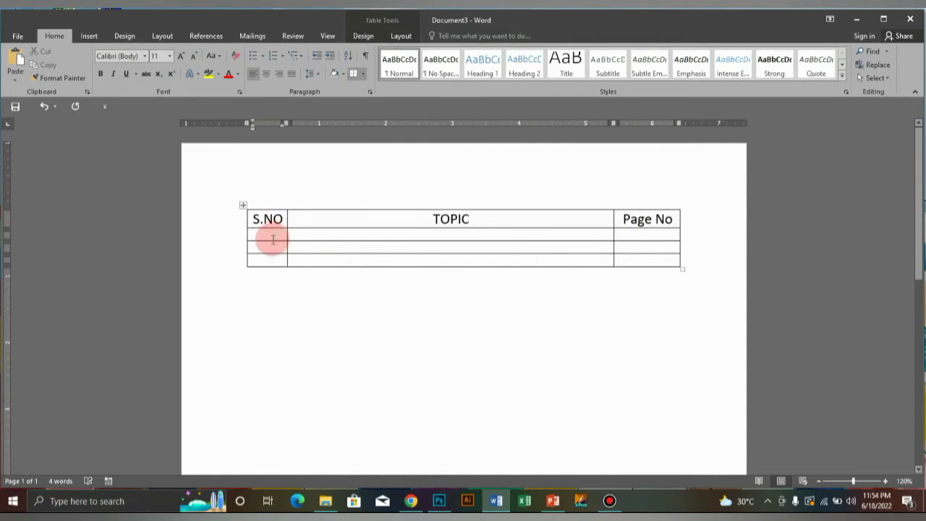
left_click_drag(273, 239, 270, 259)
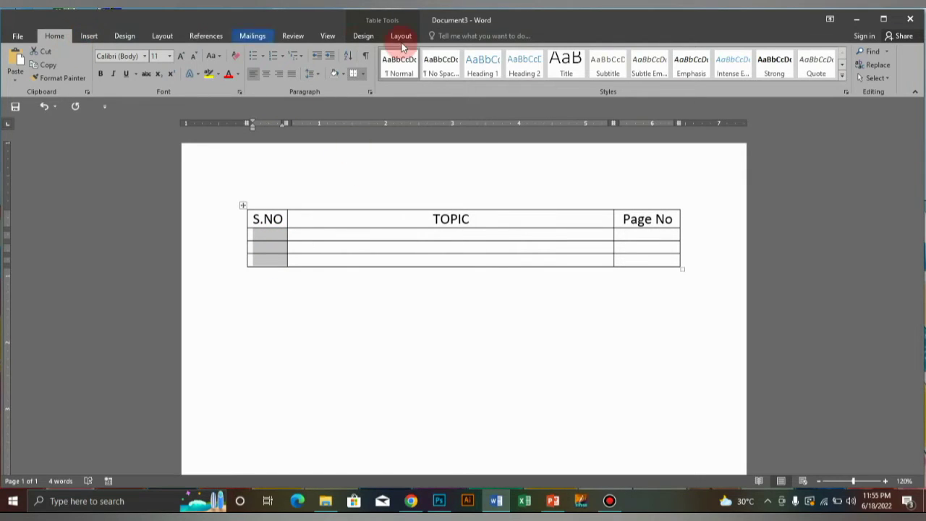
left_click(276, 56)
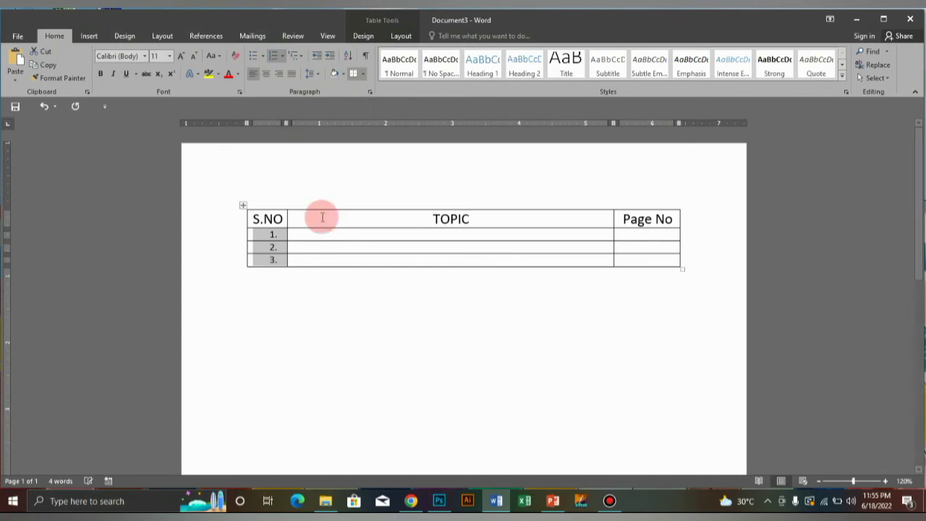
left_click(378, 238)
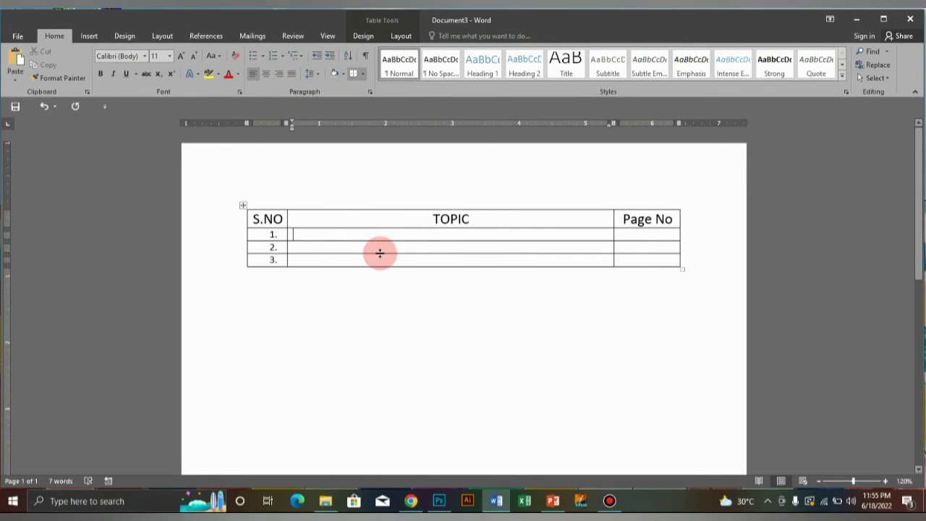
Step: Enter the topics Computer Software, C++ and Html in the TOPIC cells
type("Compute")
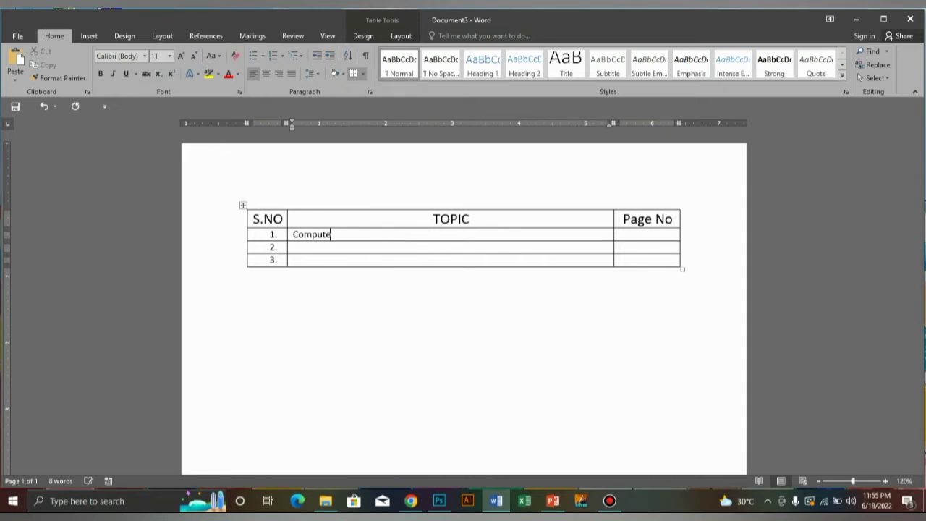
type("r Sc")
left_click(380, 253)
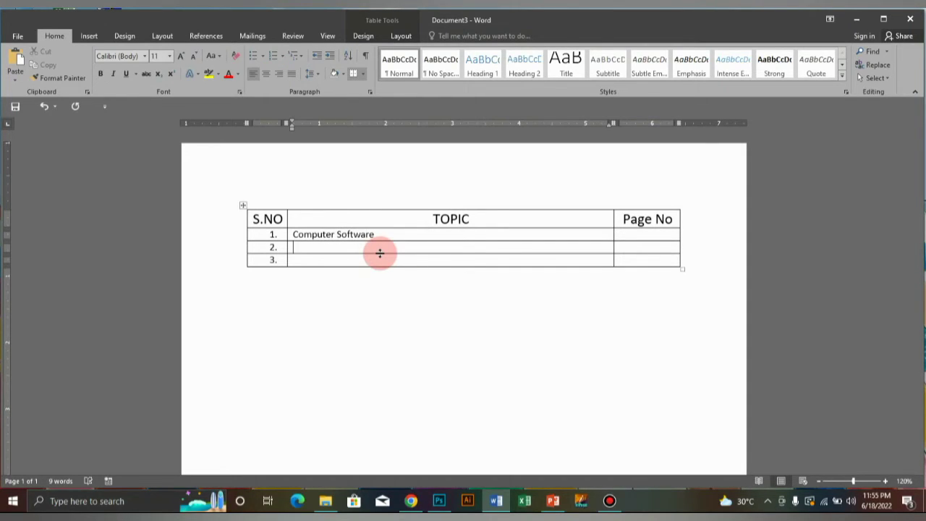
type("C")
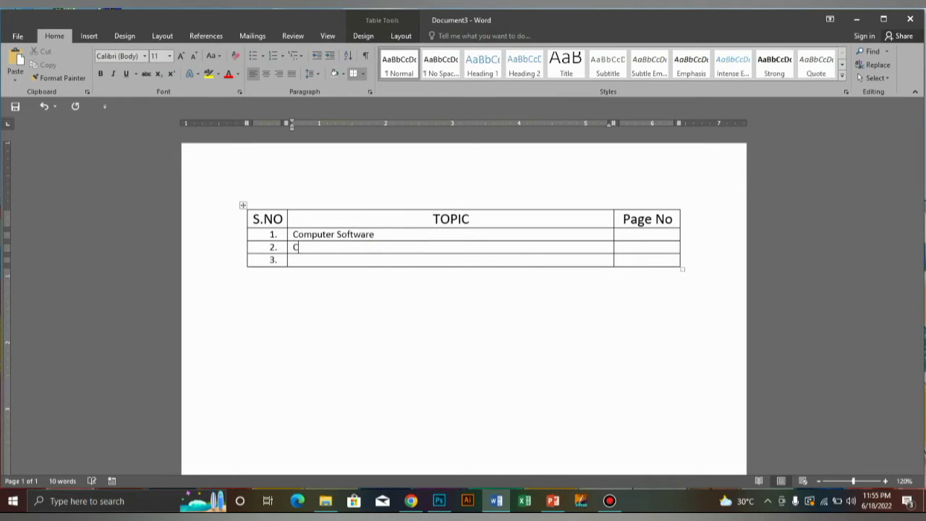
type("++")
type("h")
type("Html")
left_click(380, 253)
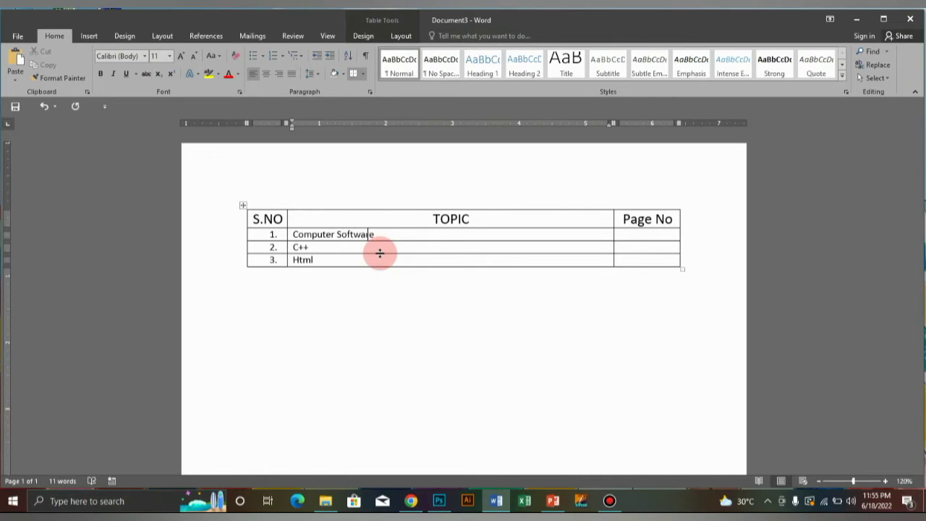
left_click(380, 253)
Step: Fill the Page No cells with 2, 3 and 4
left_click(656, 247)
type("2")
key("Down")
type("3")
key("Down")
type("4")
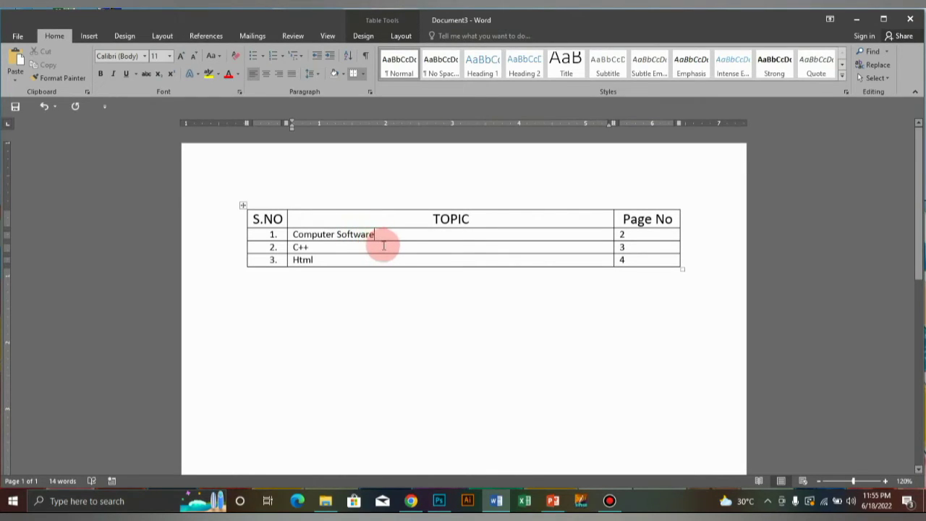
left_click(632, 239)
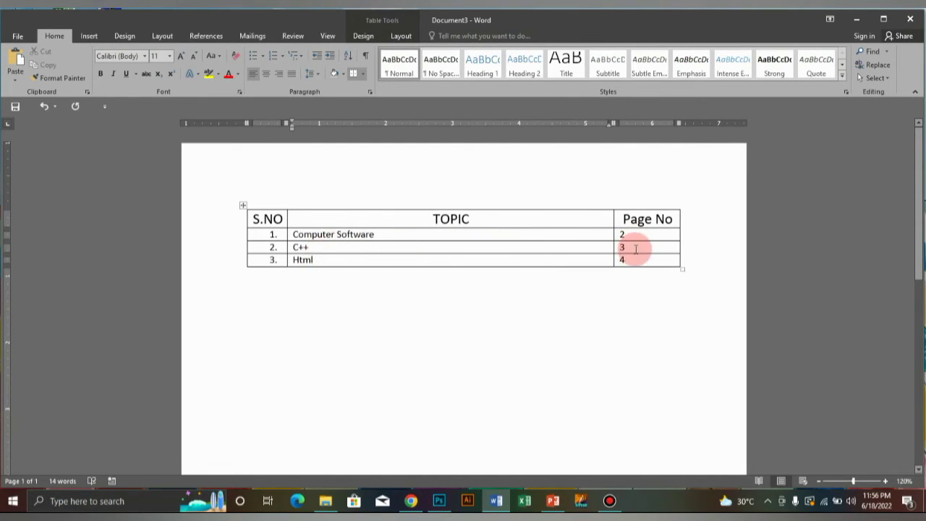
left_click(362, 260)
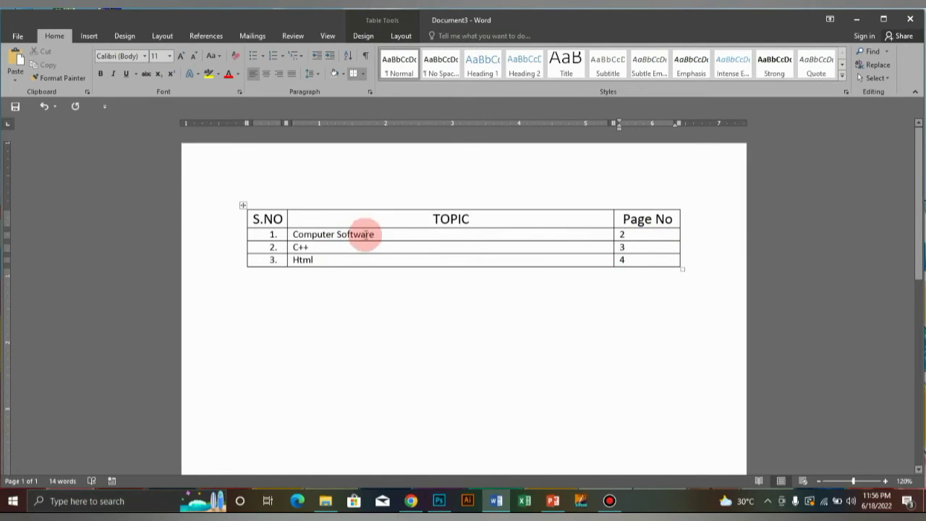
scroll(447, 374, "down", 6)
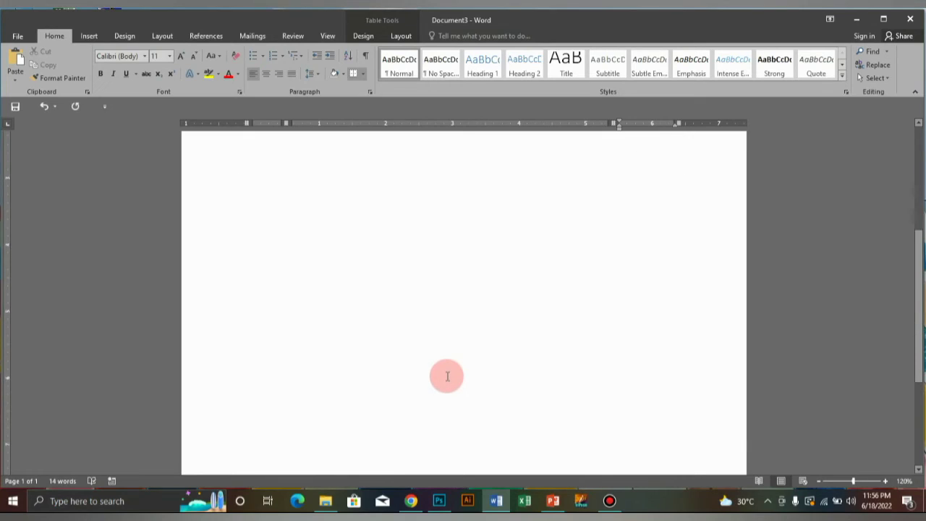
scroll(447, 374, "down", 3)
scroll(448, 374, "up", 2)
scroll(456, 366, "up", 5)
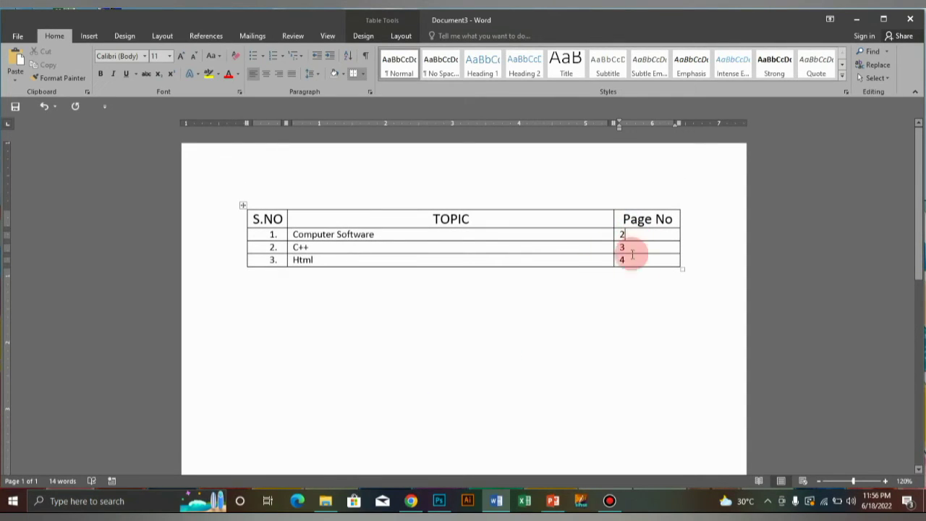
Step: Copy the Computer Software topic and paste it at the top of page 2
double_click(338, 235)
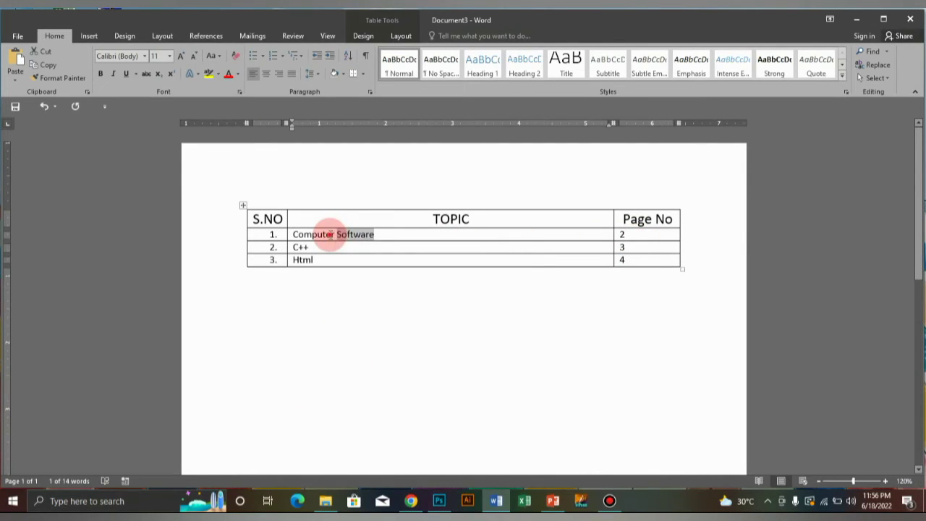
double_click(332, 235)
left_click_drag(332, 234, 371, 234)
key("ctrl+c")
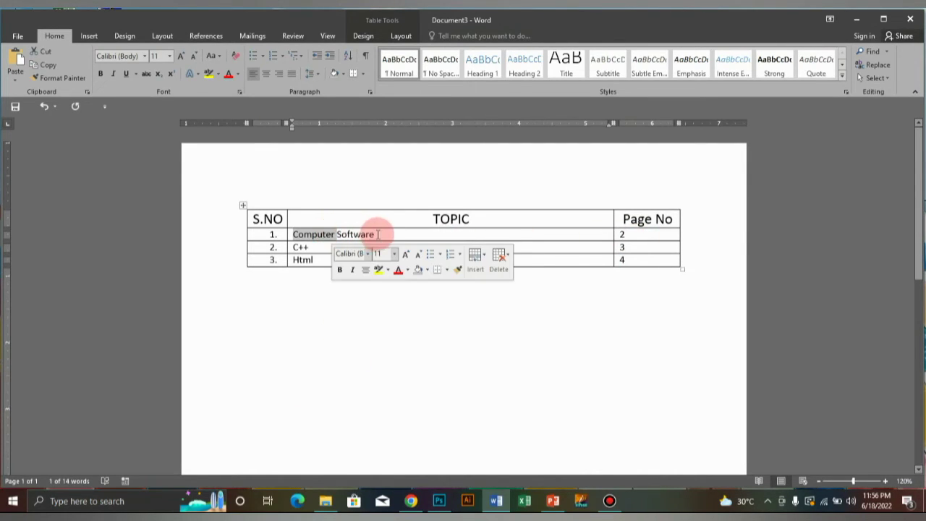
scroll(335, 314, "down", 2)
scroll(364, 274, "down", 3)
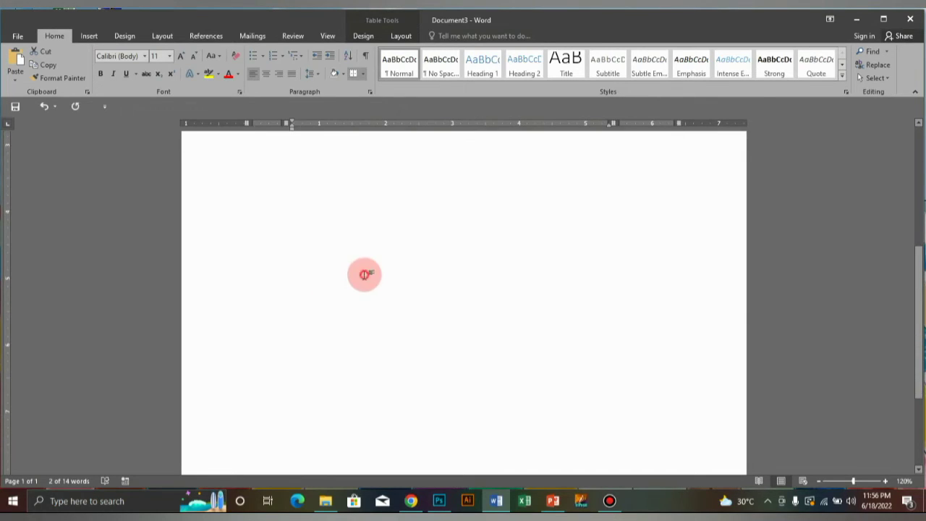
left_click(364, 274)
scroll(463, 304, "down", 3)
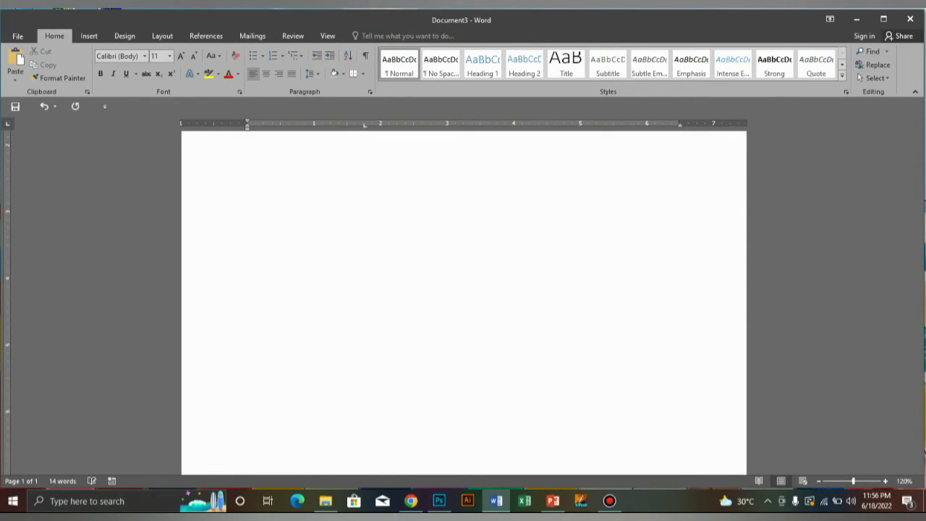
scroll(463, 304, "down", 3)
scroll(463, 304, "down", 2)
scroll(463, 303, "down", 3)
scroll(438, 237, "down", 3)
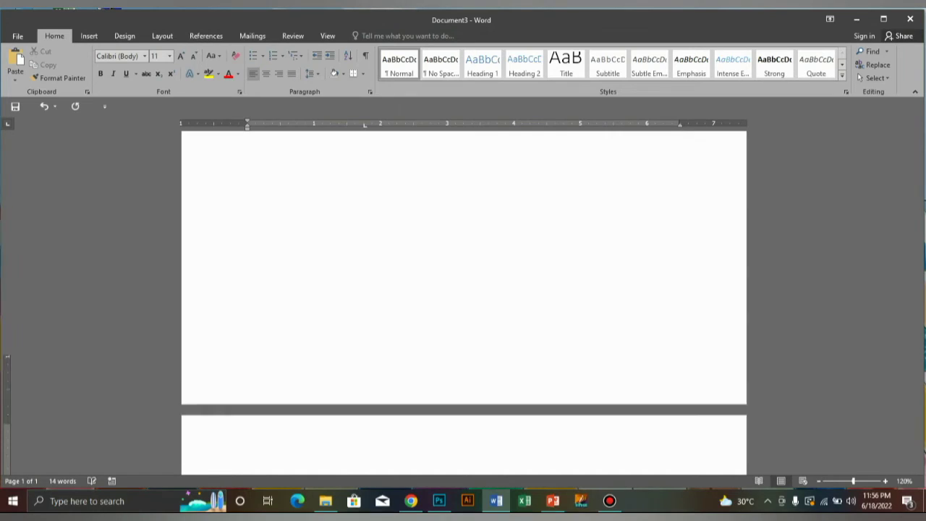
scroll(438, 237, "down", 3)
scroll(427, 242, "down", 3)
scroll(438, 237, "down", 3)
scroll(437, 237, "up", 3)
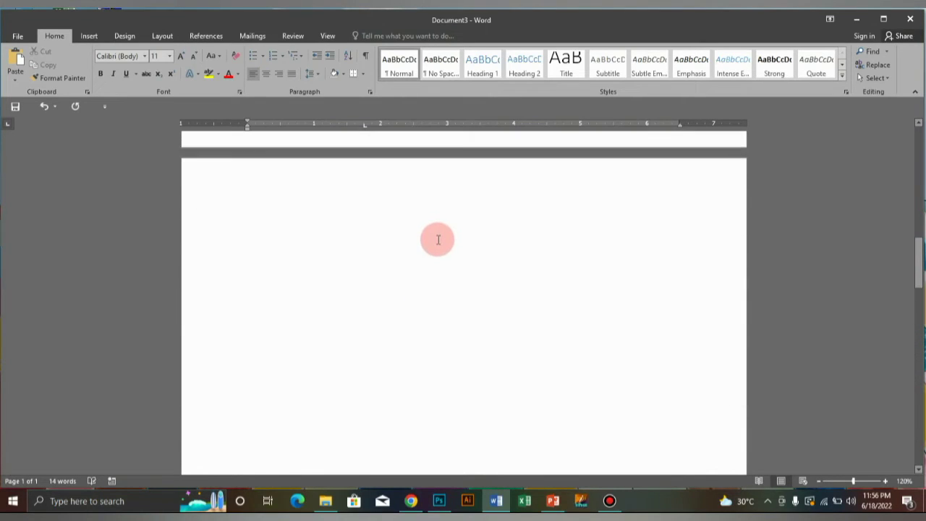
scroll(432, 246, "up", 3)
scroll(430, 251, "up", 3)
scroll(392, 290, "down", 3)
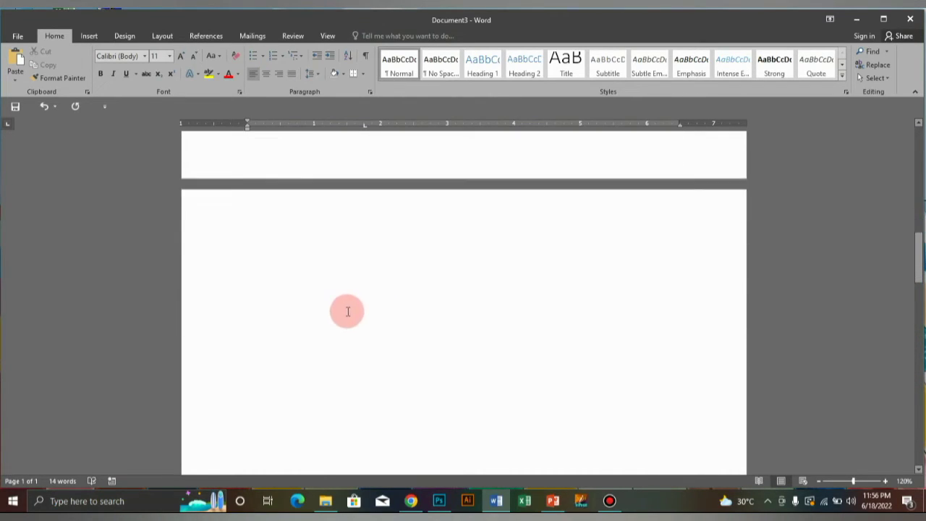
left_click(300, 247)
key("ctrl+v")
scroll(345, 312, "down", 3)
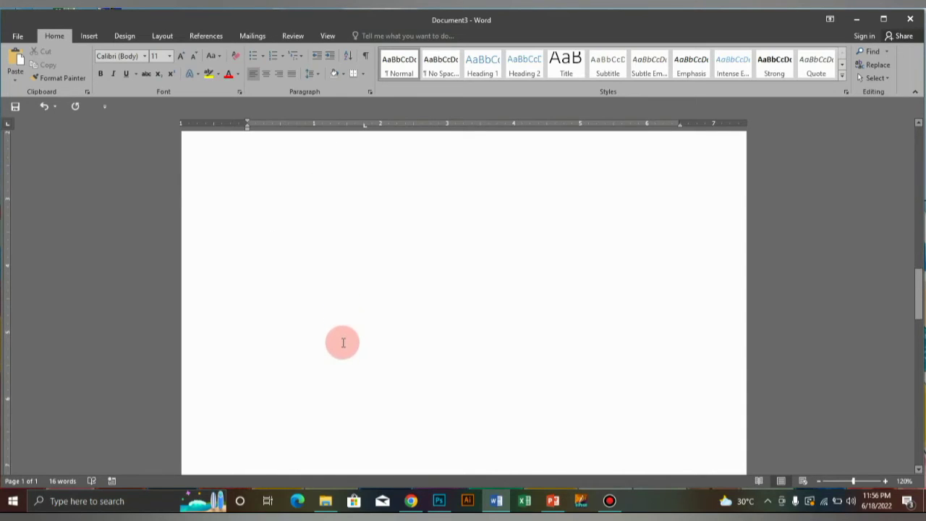
scroll(355, 307, "up", 1)
scroll(357, 302, "up", 5)
scroll(357, 303, "up", 5)
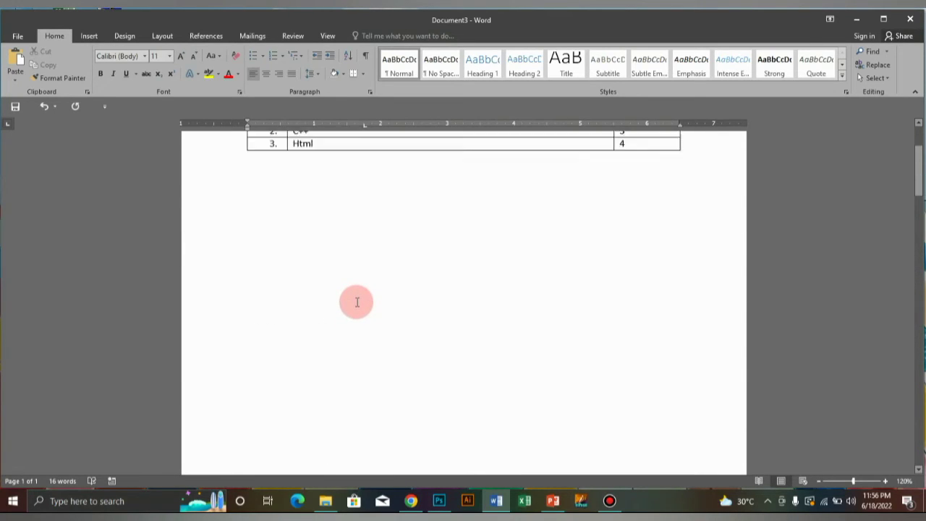
scroll(335, 275, "up", 3)
key("ctrl+v")
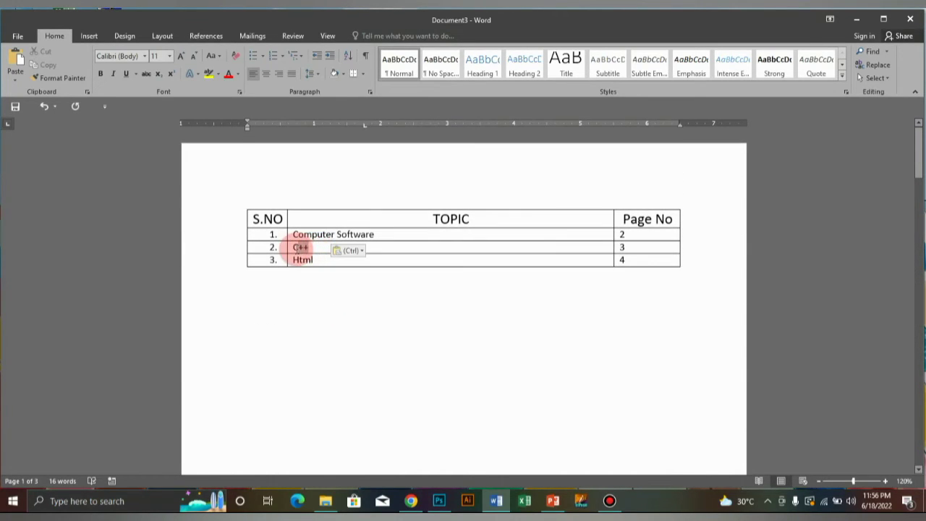
Step: Copy the C++ topic and paste it on the next page
double_click(293, 247)
scroll(325, 375, "down", 5)
scroll(331, 384, "down", 3)
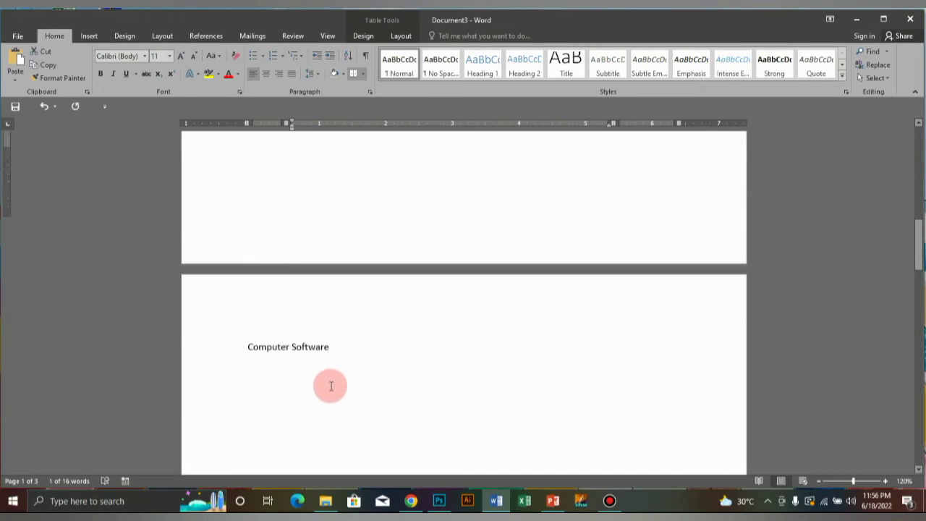
scroll(331, 387, "down", 3)
scroll(330, 386, "down", 3)
scroll(331, 362, "down", 3)
left_click(286, 319)
key("ctrl+v")
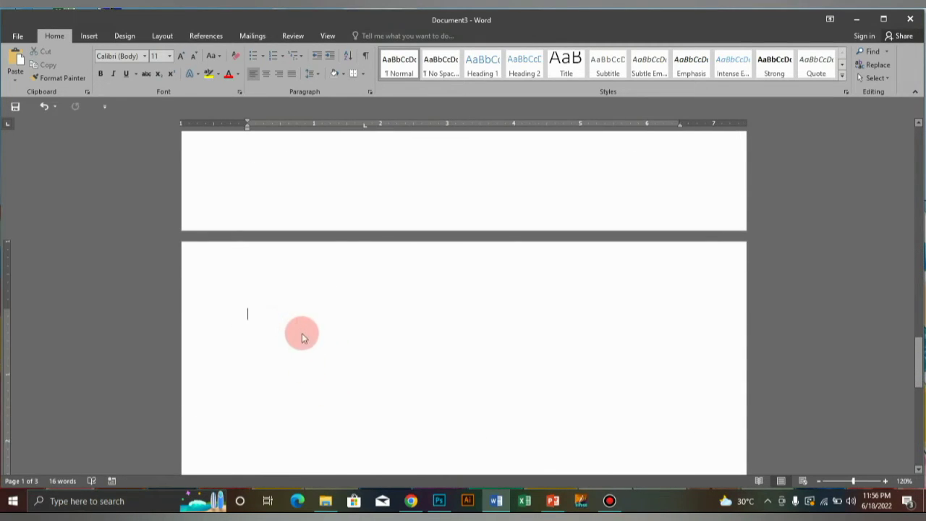
scroll(307, 322, "up", 3)
scroll(308, 317, "up", 3)
scroll(308, 316, "up", 3)
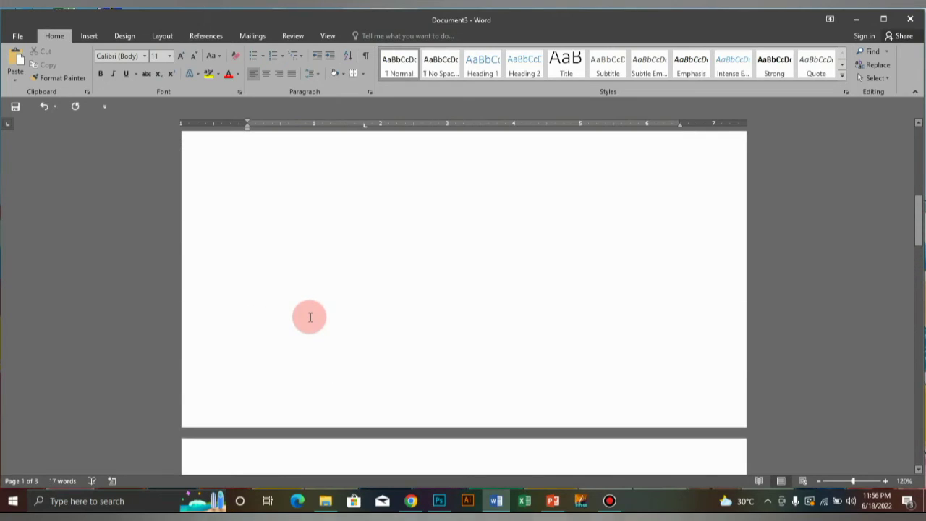
scroll(311, 314, "up", 3)
scroll(310, 314, "up", 3)
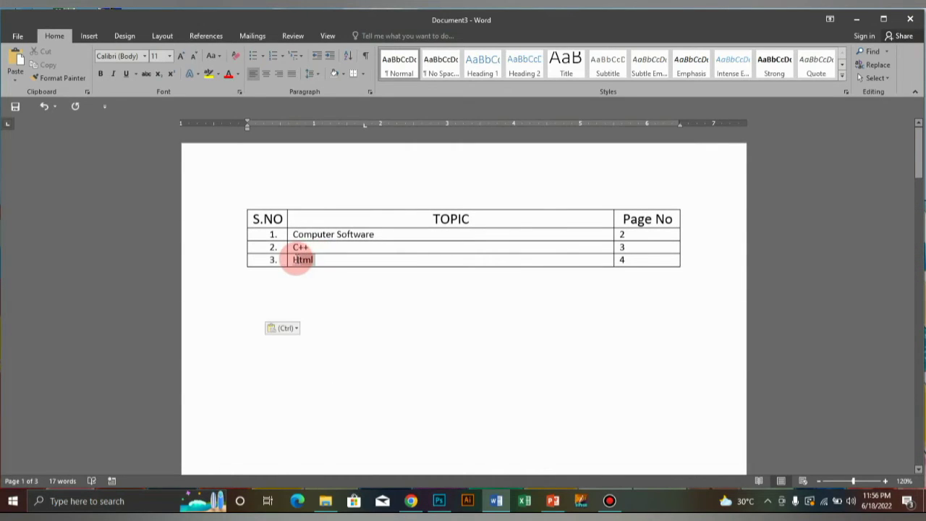
Step: Copy the Html topic and paste it onto a new page 4
left_click(297, 259)
scroll(335, 328, "down", 3)
scroll(335, 372, "down", 5)
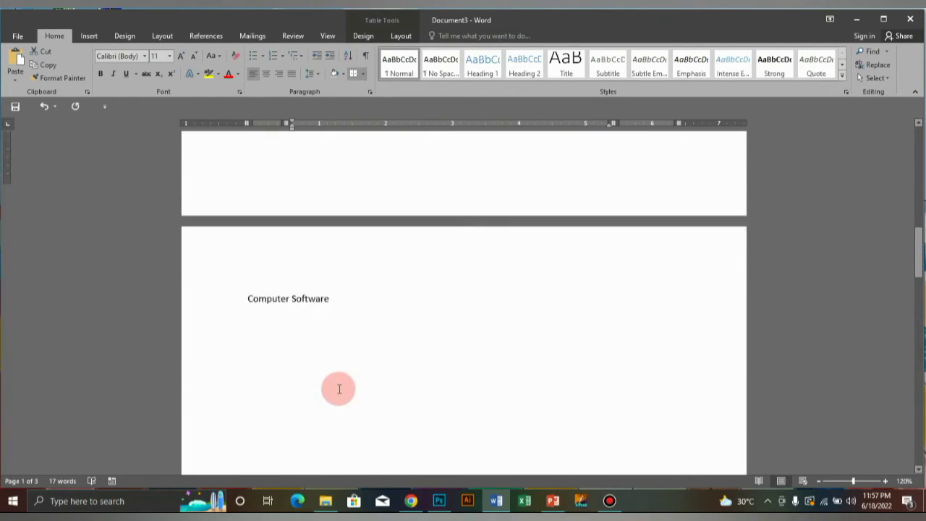
scroll(337, 387, "down", 3)
scroll(339, 395, "down", 5)
scroll(341, 391, "down", 5)
scroll(347, 384, "down", 2)
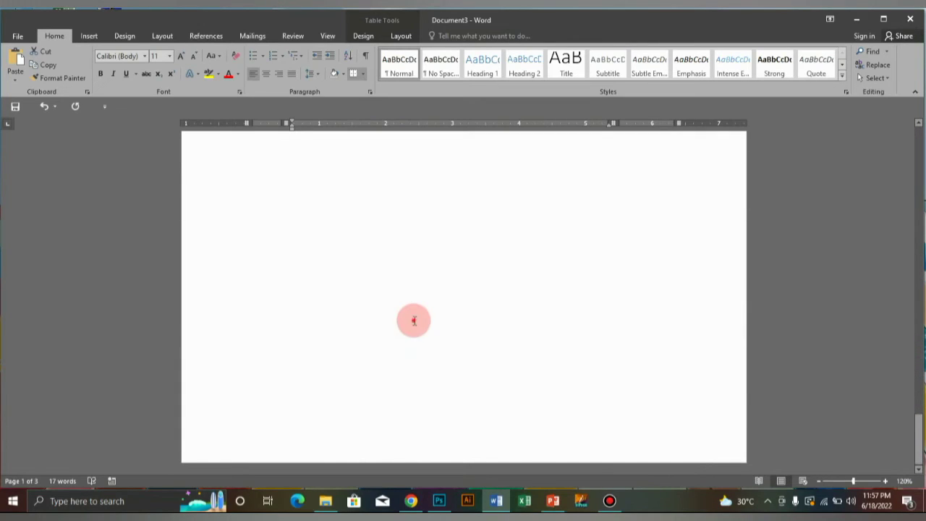
left_click(413, 323)
key("Return")
key("Return")
key("Return")
key("Return")
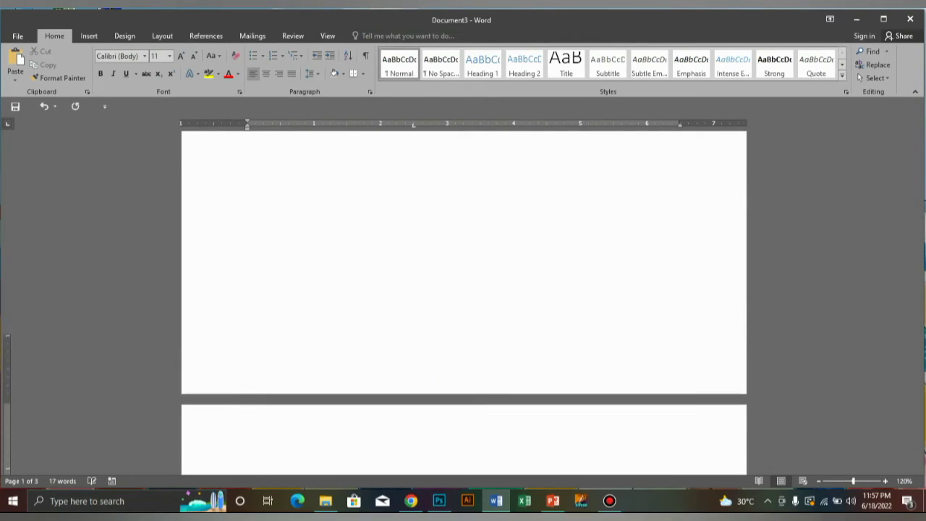
key("Return")
key("Return")
key("Return")
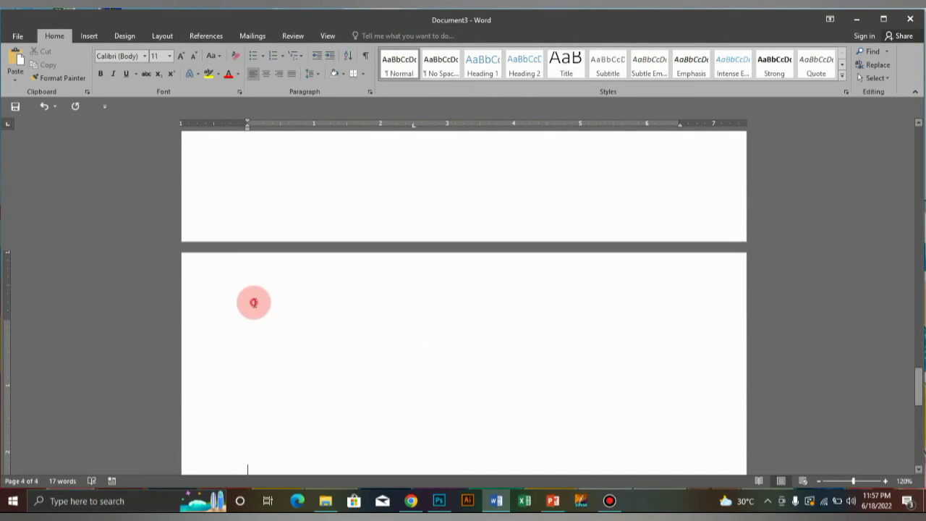
left_click(275, 323)
type("Html")
scroll(339, 330, "up", 5)
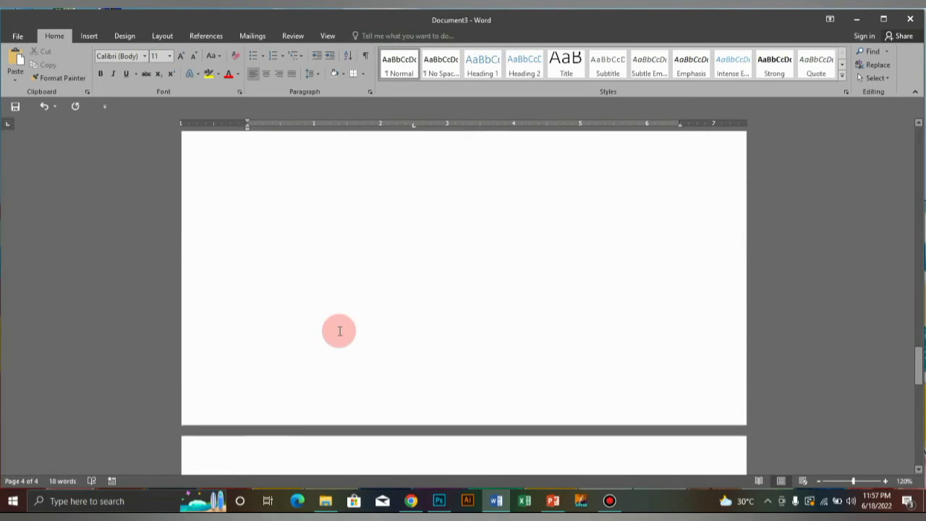
scroll(338, 331, "up", 8)
scroll(339, 331, "up", 7)
scroll(338, 330, "up", 7)
scroll(338, 331, "up", 7)
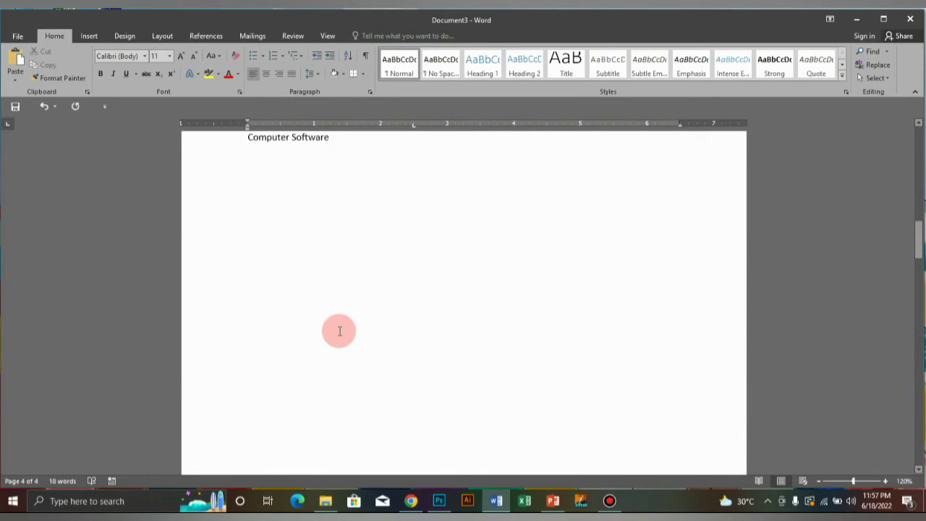
scroll(339, 331, "up", 6)
left_click(325, 322)
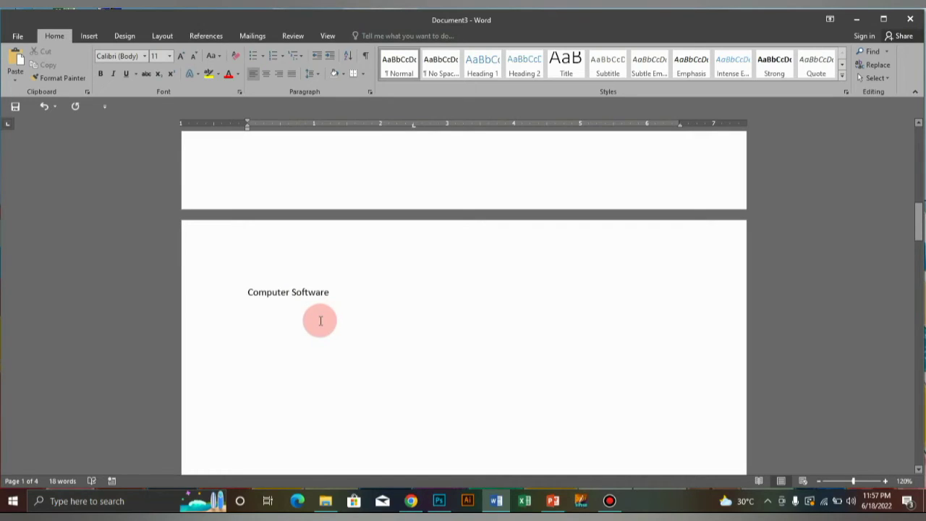
scroll(321, 320, "up", 10)
scroll(326, 307, "up", 10)
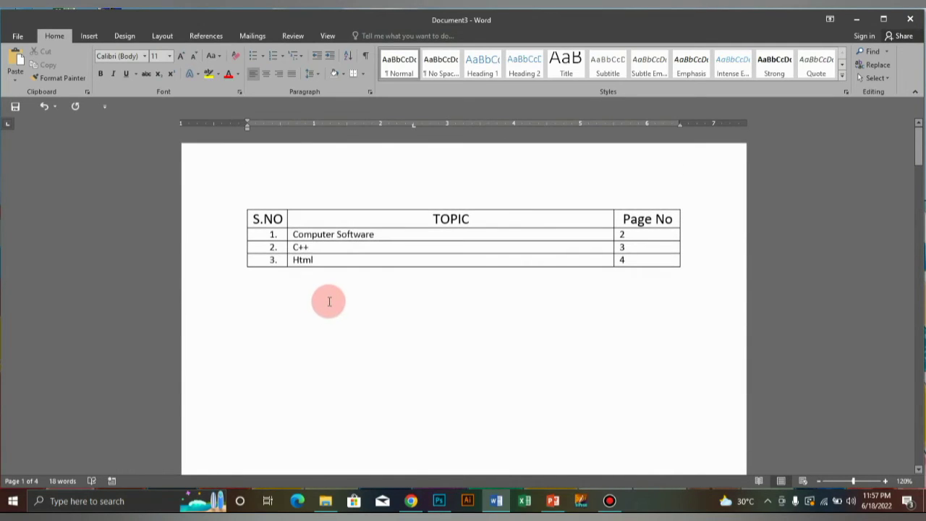
scroll(330, 300, "down", 15)
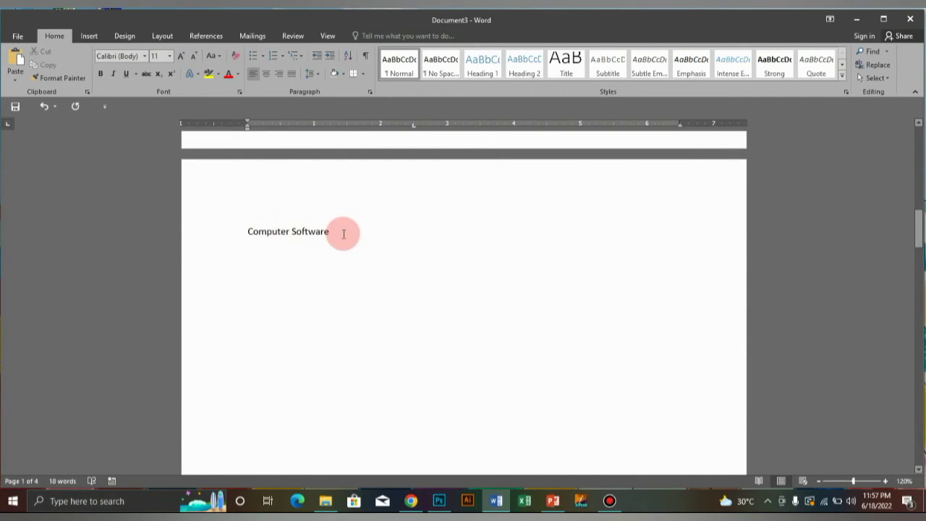
Step: Format the Computer Software title on page 2 as Heading 1
left_click_drag(335, 231, 246, 231)
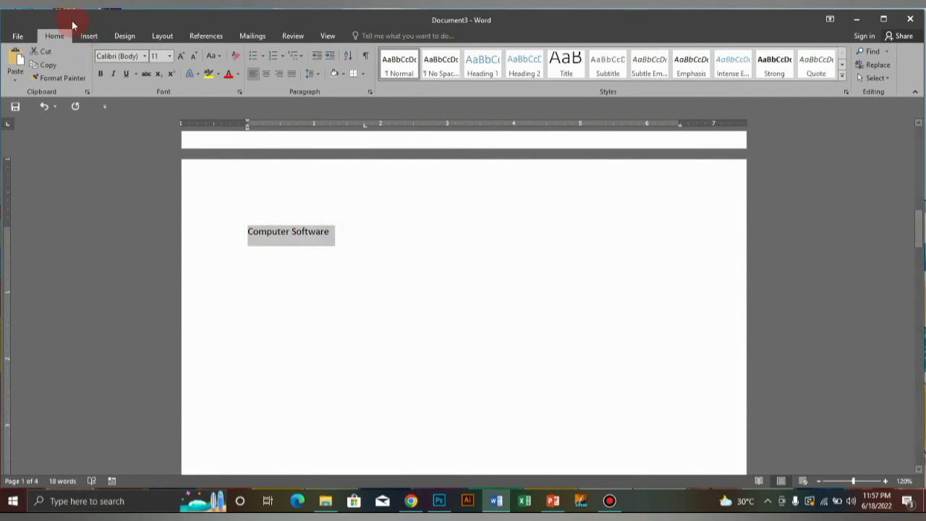
key("ctrl+v")
left_click(485, 67)
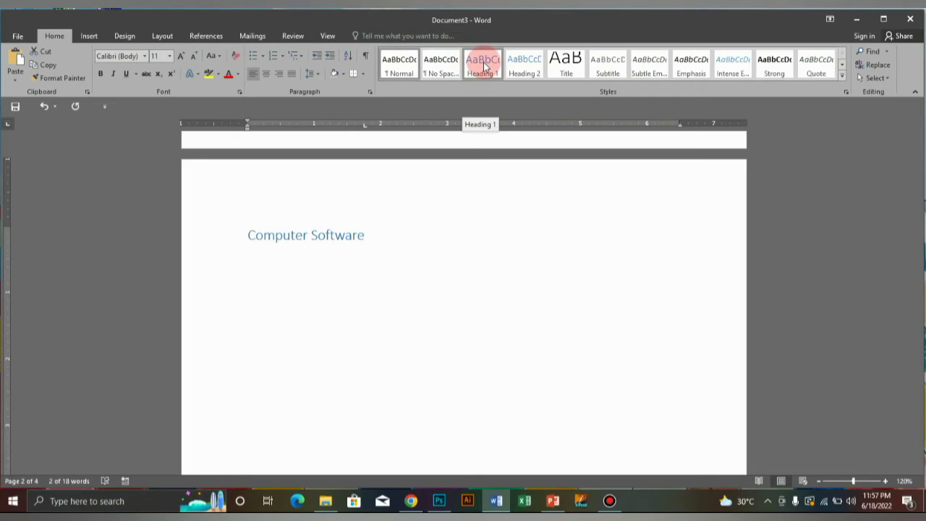
left_click(483, 72)
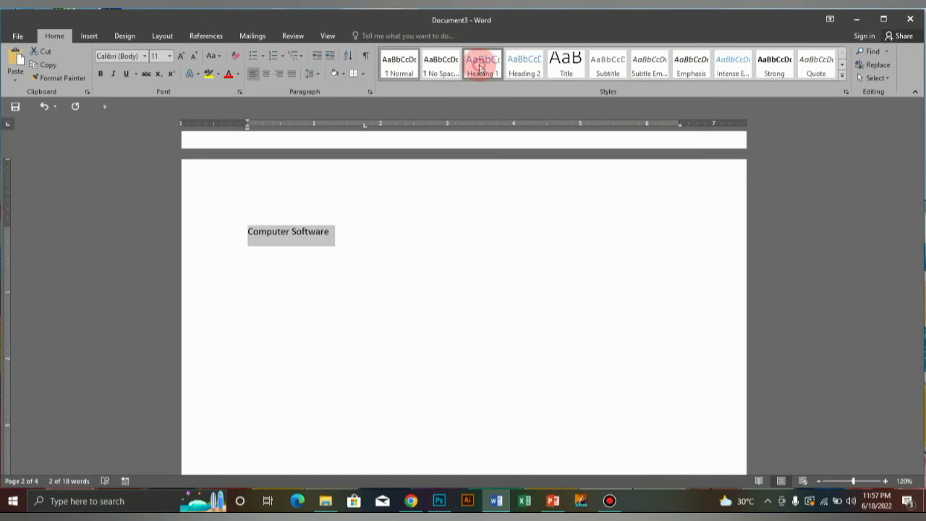
scroll(358, 341, "down", 5)
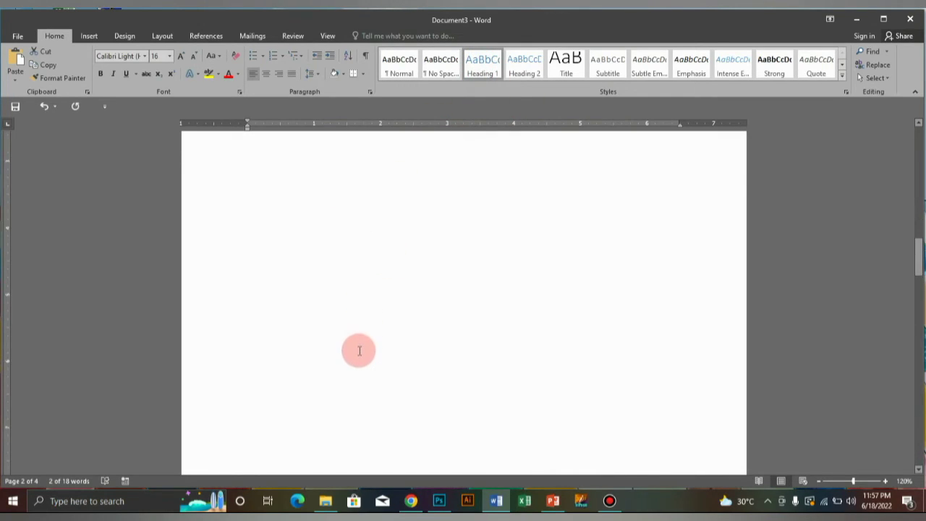
scroll(369, 351, "down", 5)
scroll(368, 350, "down", 2)
Step: Apply Heading 1 to the C++ and Html titles on their pages
left_click_drag(275, 281, 241, 281)
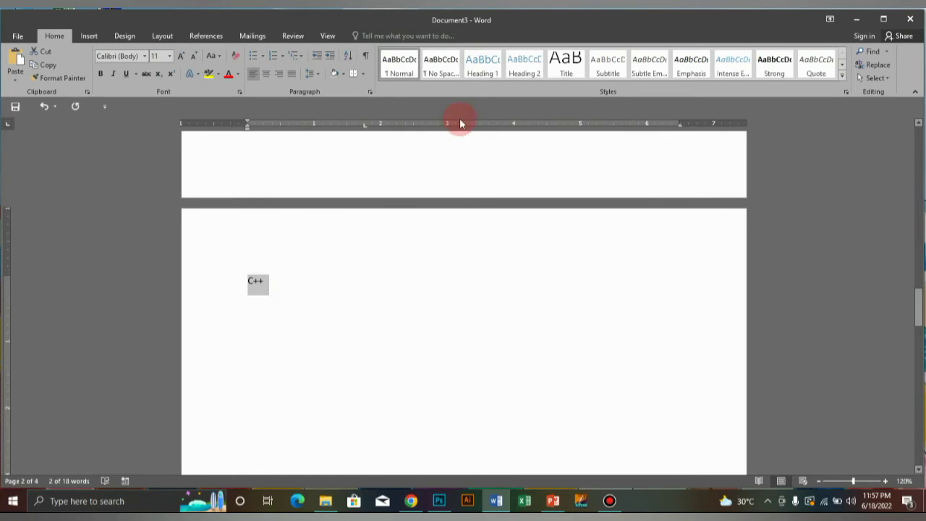
left_click(481, 67)
scroll(325, 356, "down", 10)
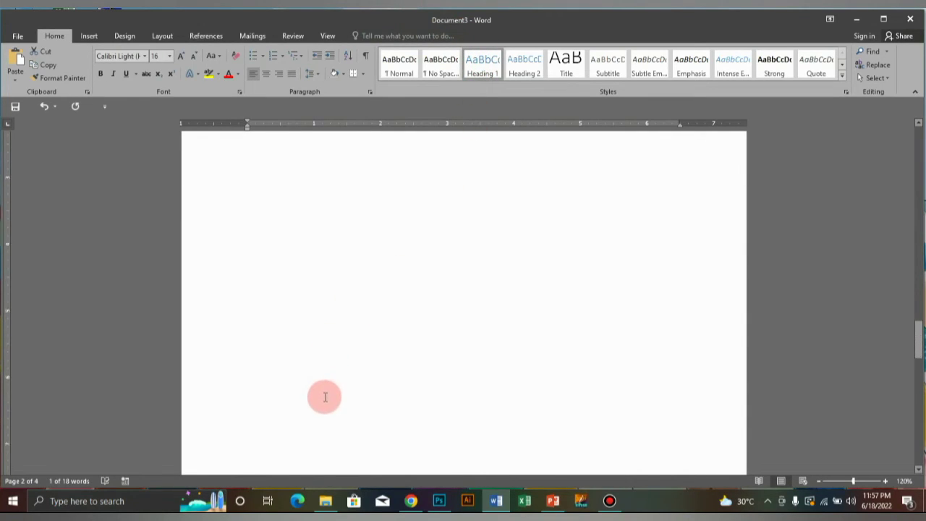
scroll(325, 393, "down", 10)
scroll(339, 397, "down", 5)
left_click_drag(274, 230, 225, 231)
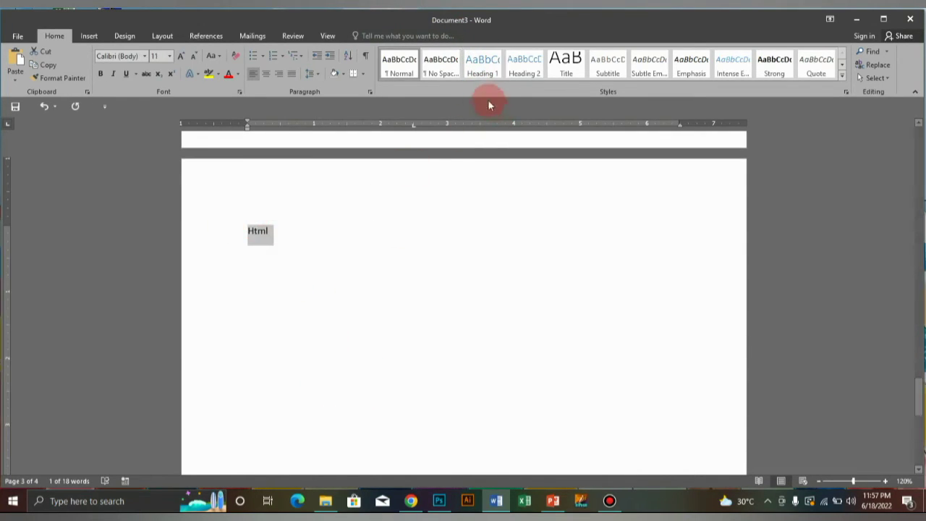
left_click(481, 63)
scroll(386, 234, "down", 10)
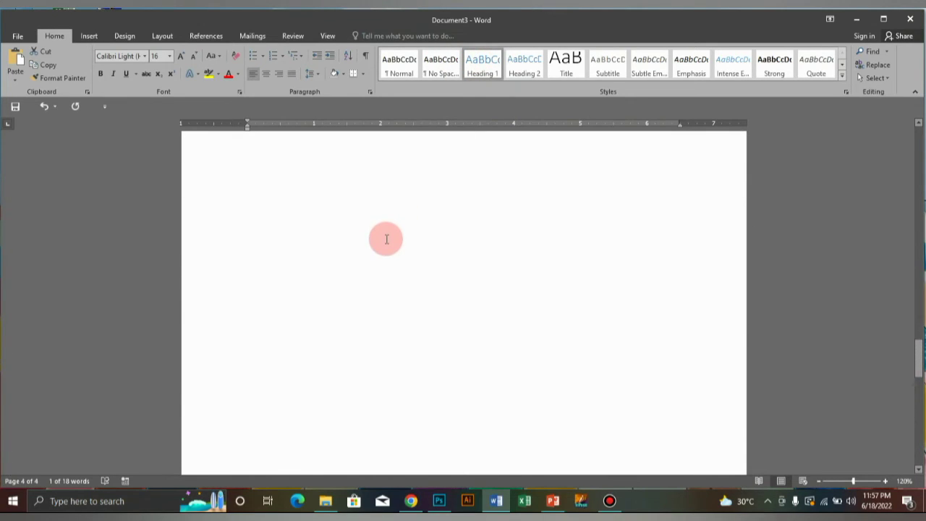
scroll(387, 238, "up", 10)
scroll(387, 238, "up", 10)
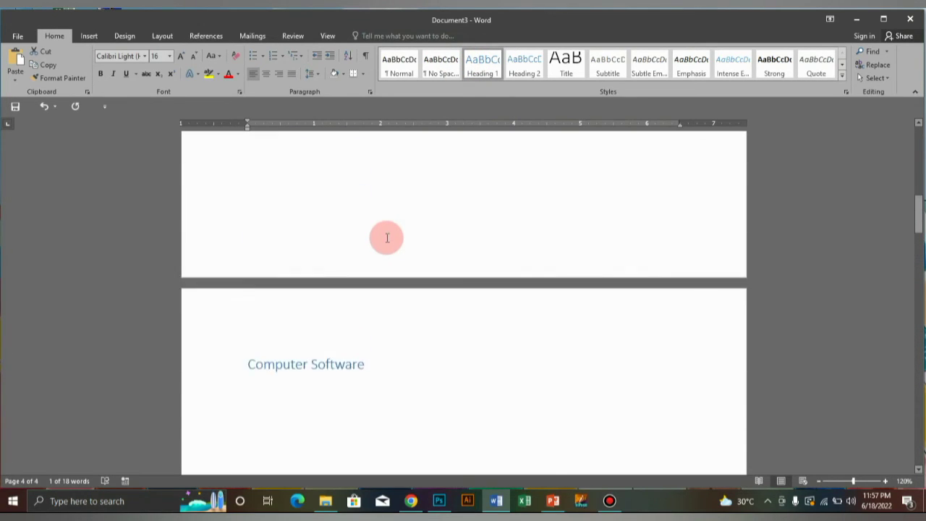
scroll(387, 238, "up", 10)
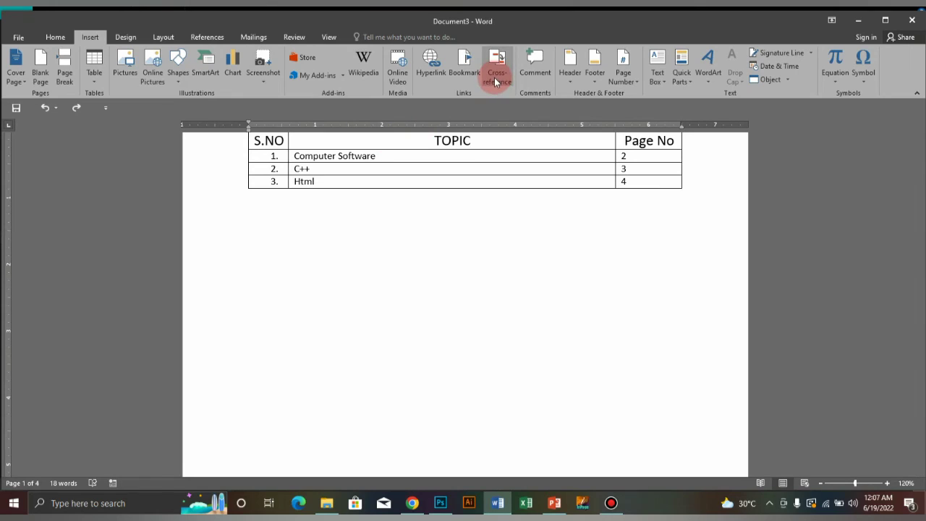
Step: Make the Computer Software entry a hyperlinked cross-reference to its Heading, removing duplicated text
left_click_drag(382, 156, 374, 160)
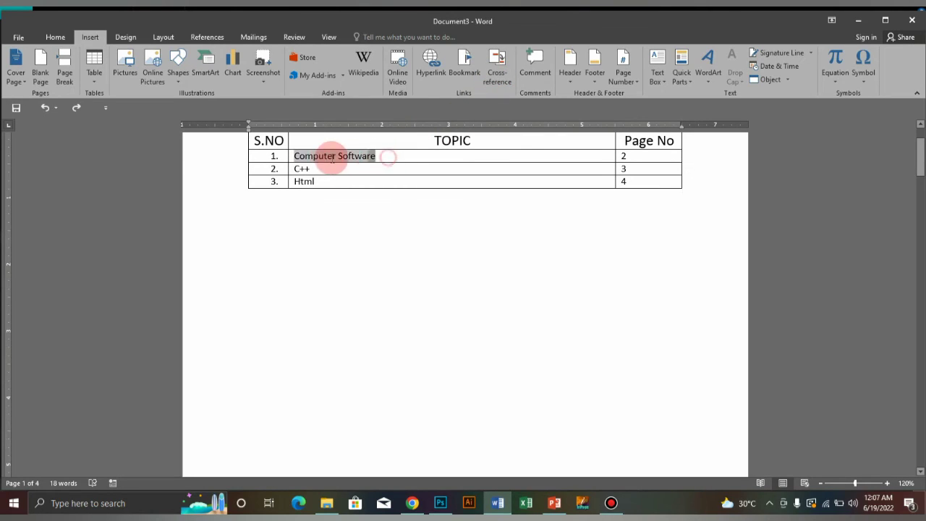
left_click(506, 73)
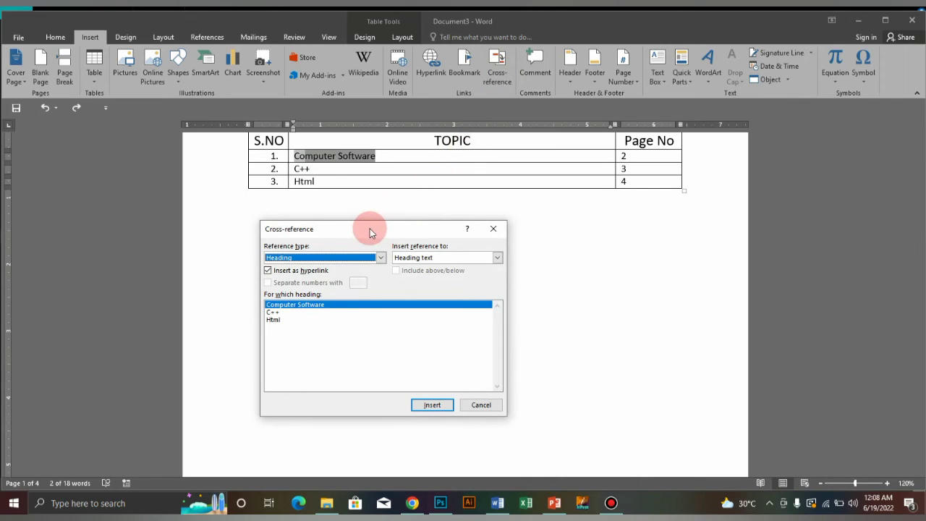
mouse_move(370, 228)
left_mouse_down()
mouse_move(527, 166)
mouse_move(580, 113)
left_mouse_up()
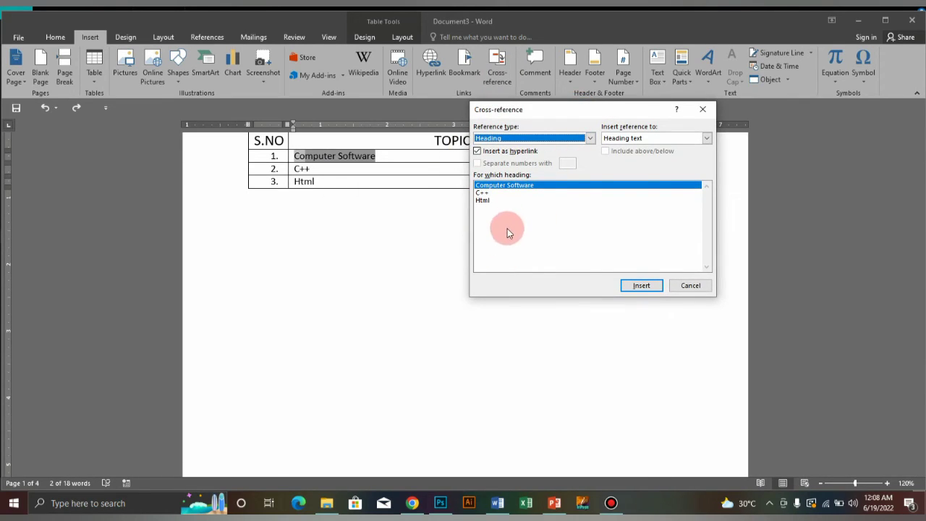
left_click(591, 139)
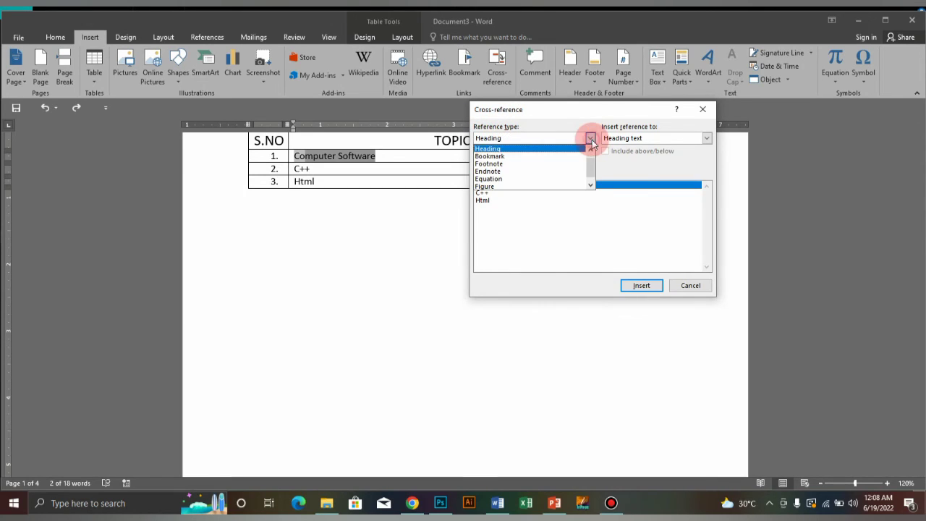
left_click(499, 148)
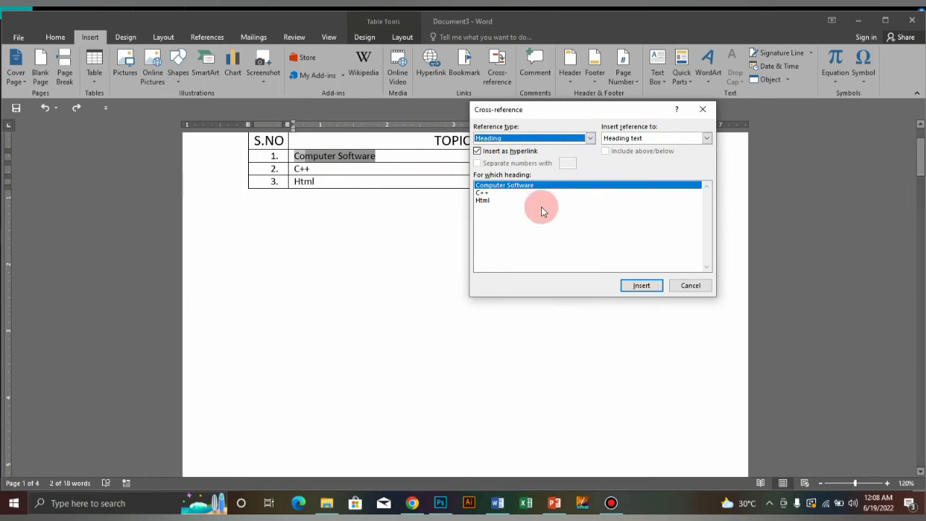
left_click(637, 287)
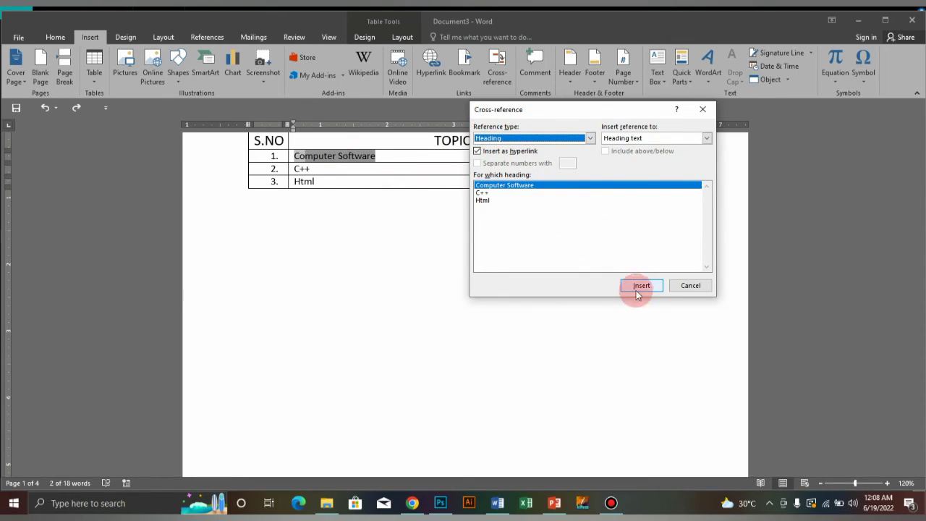
left_click(384, 190)
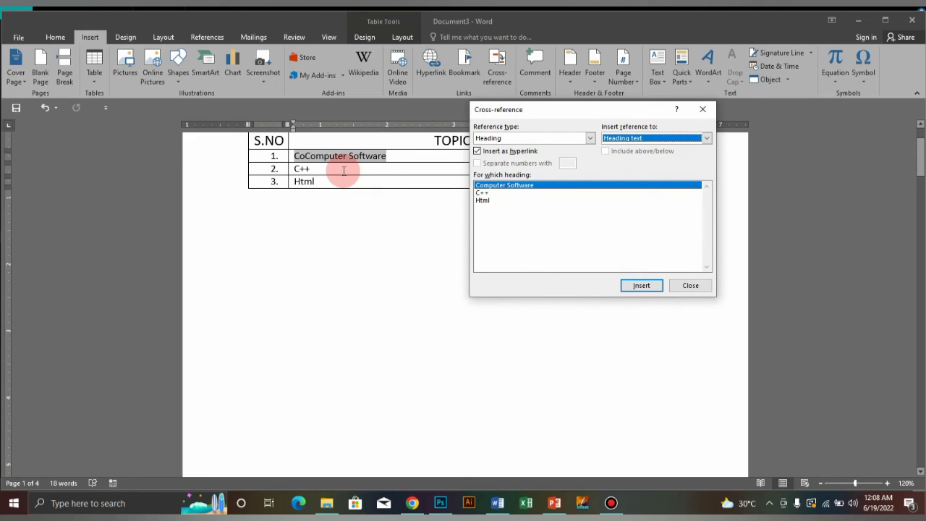
left_click(691, 285)
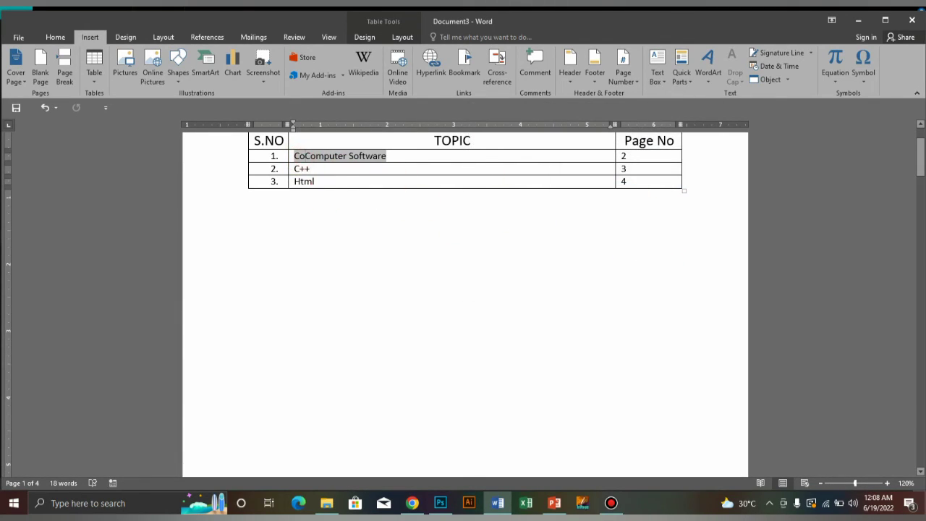
key("ctrl+z")
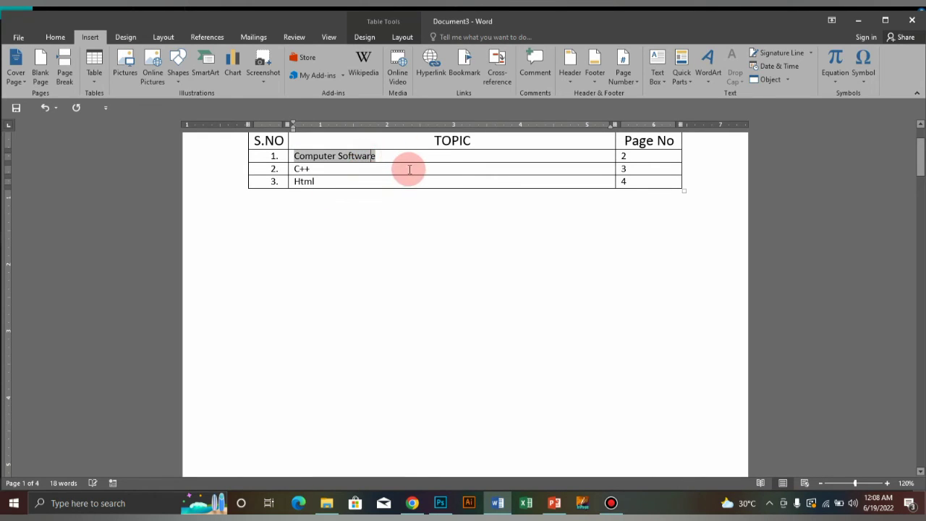
left_click(405, 169)
Step: Link the C++ and Html entries to their matching headings as cross-reference hyperlinks
left_click_drag(322, 169, 294, 169)
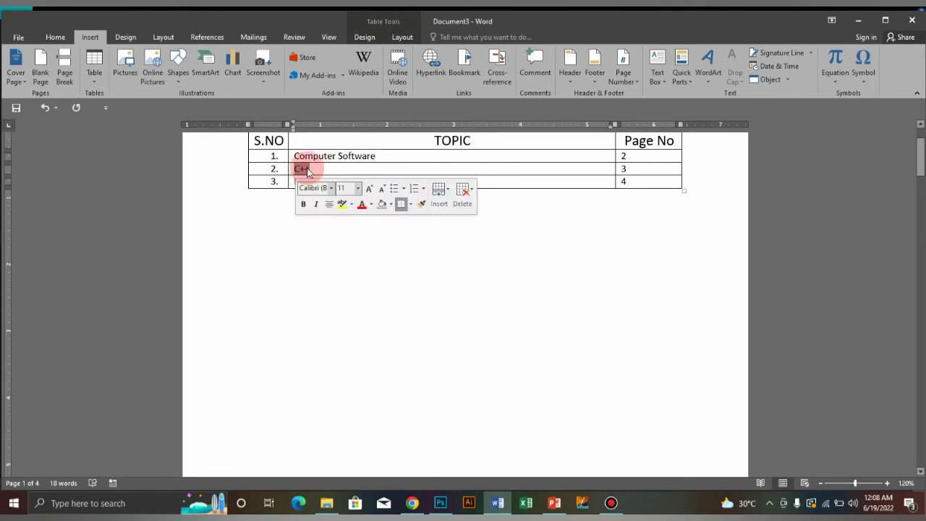
left_click(487, 76)
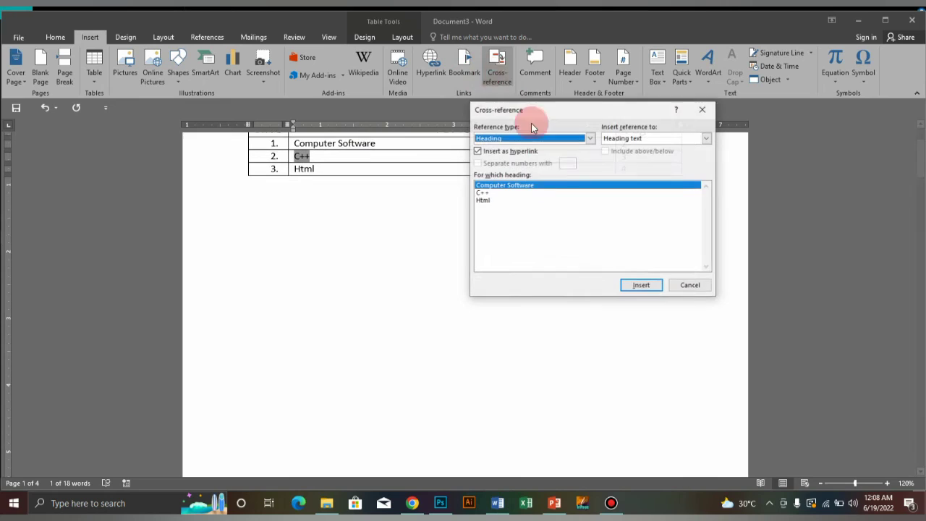
left_click(482, 193)
left_click(635, 284)
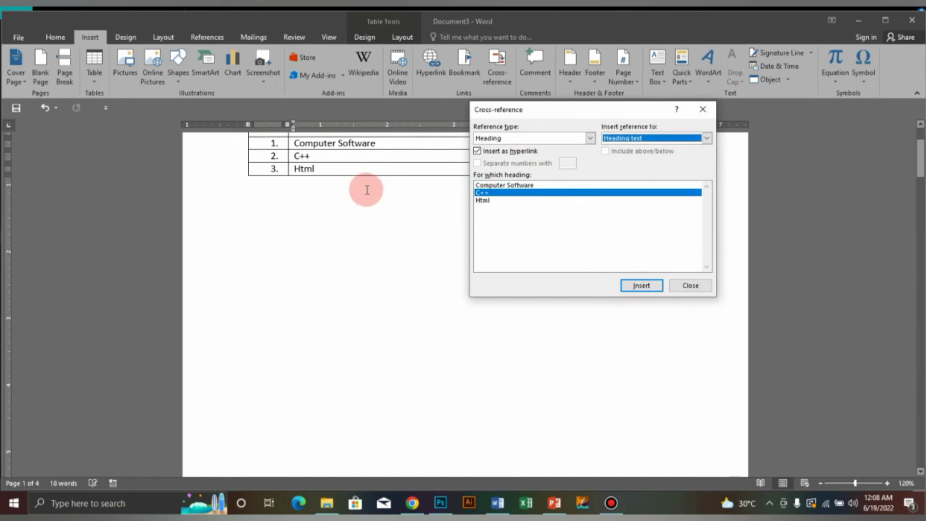
left_click(323, 171)
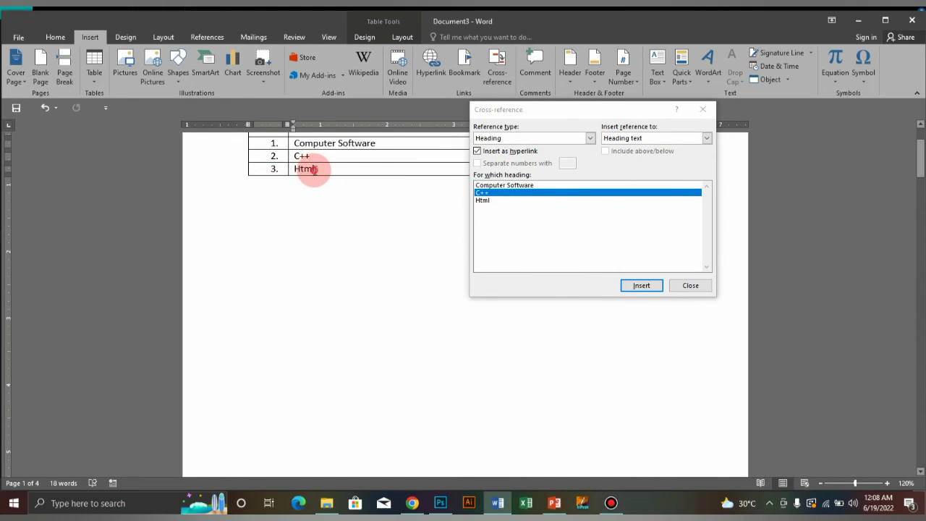
double_click(314, 169)
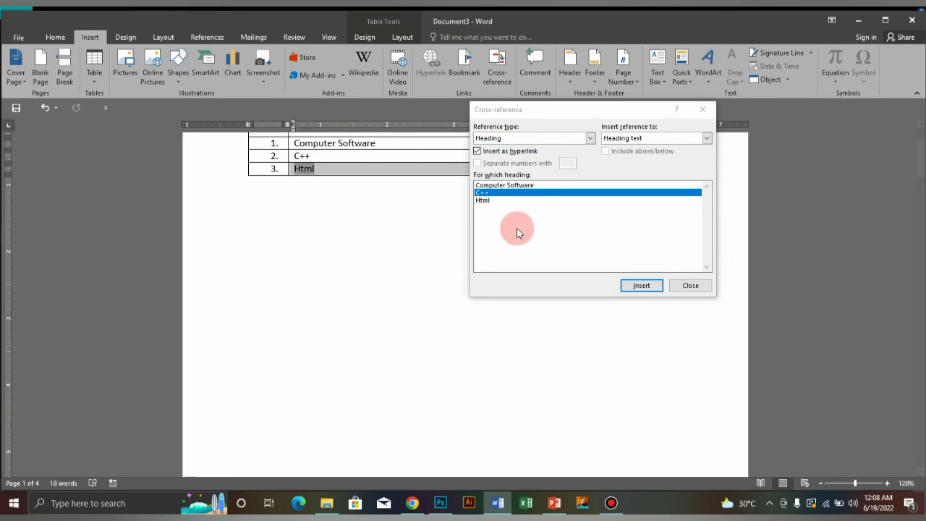
left_click(486, 203)
left_click(634, 288)
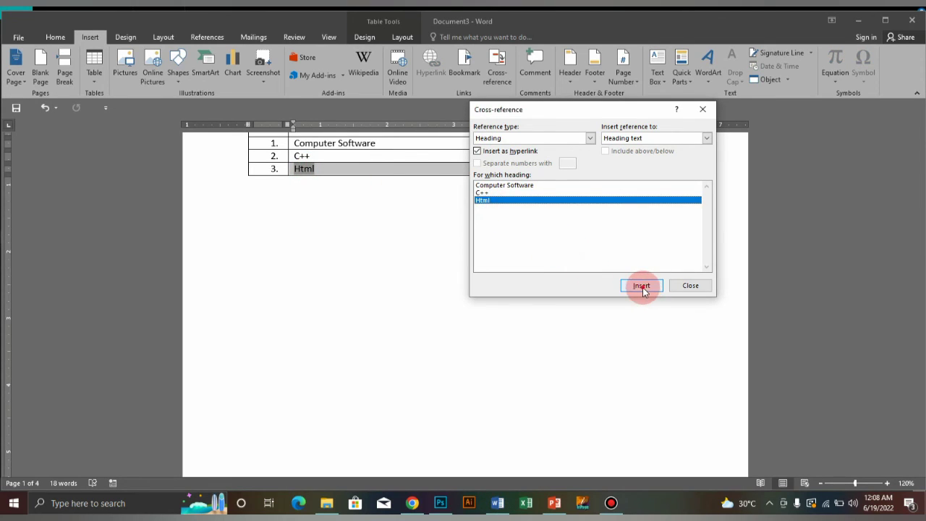
left_click(686, 286)
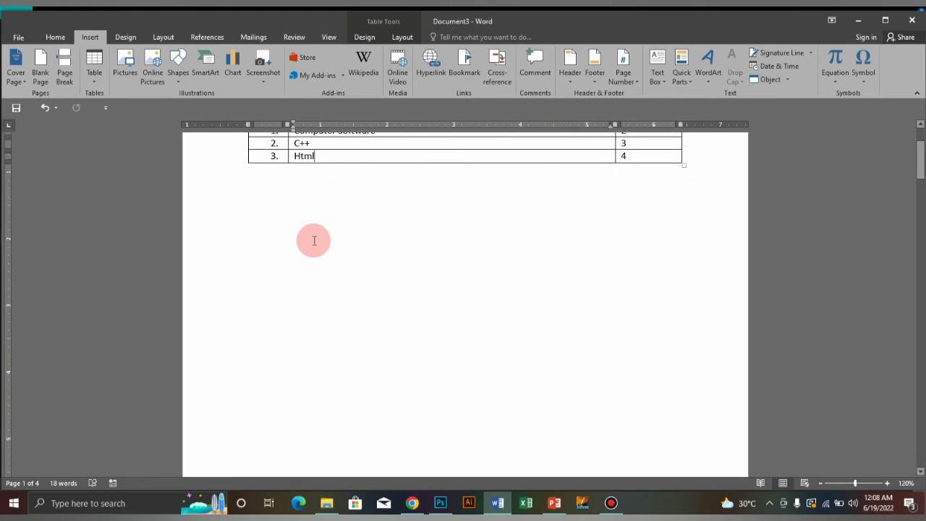
scroll(315, 241, "up", 3)
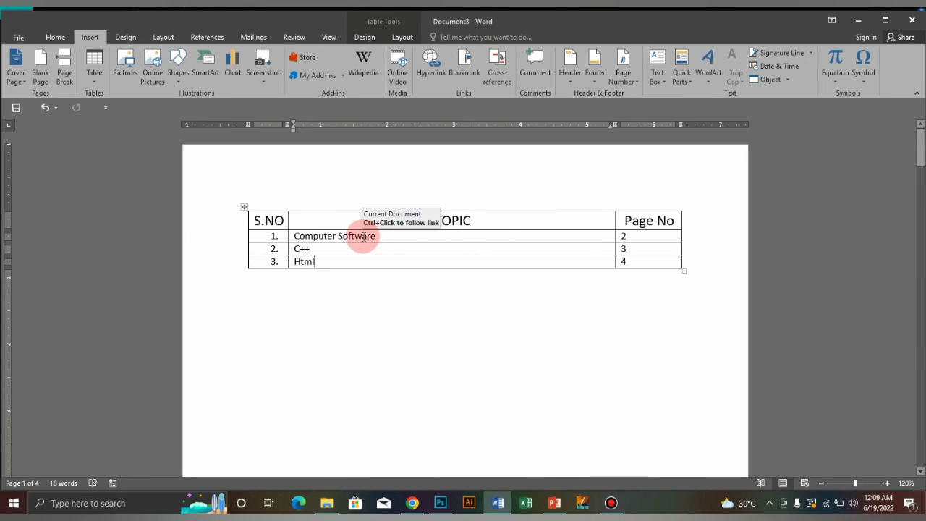
Step: Follow the Computer Software and Html table links, ending on the page 4 Html heading
left_click(362, 243, "ctrl")
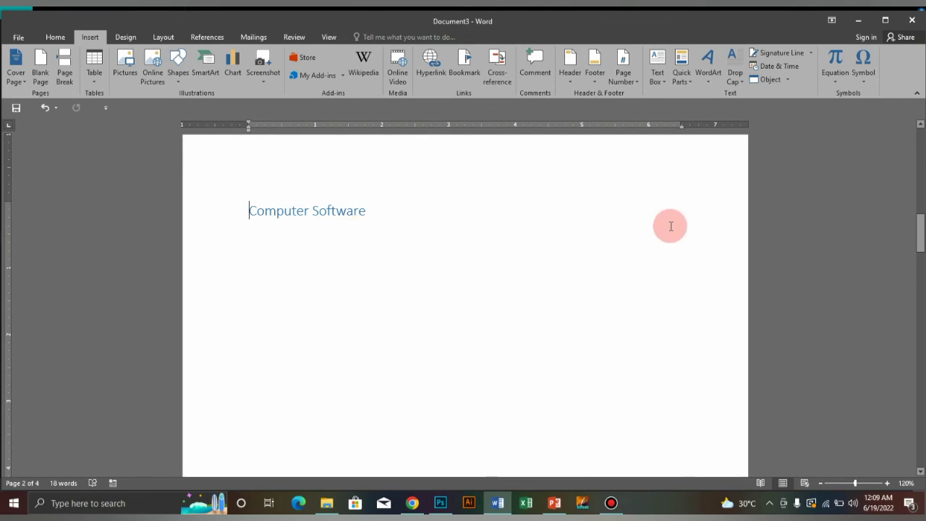
left_click_drag(920, 232, 919, 141)
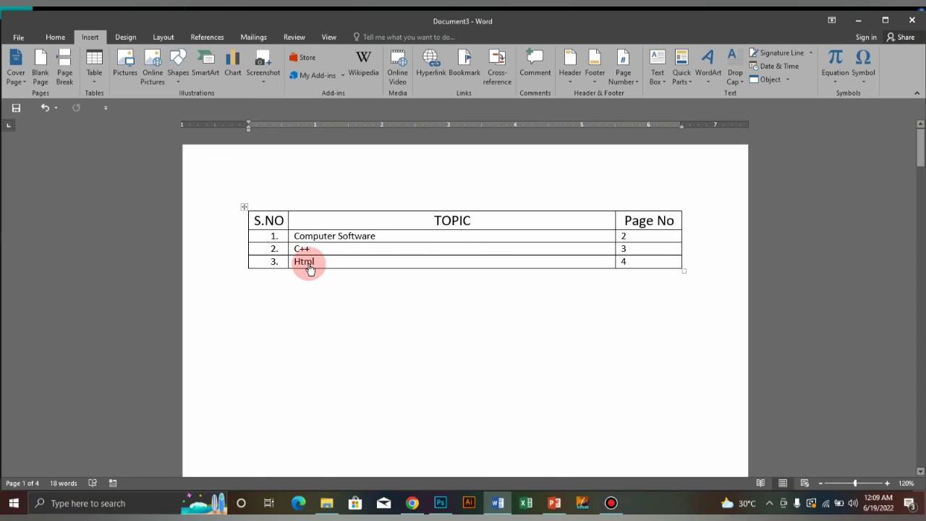
left_click(309, 262, "ctrl")
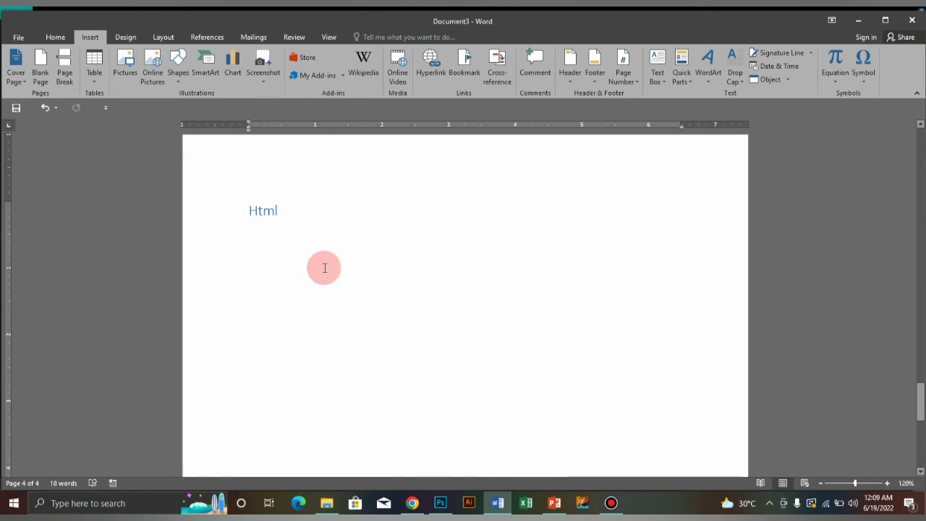
scroll(324, 267, "up", 2)
left_click(382, 319)
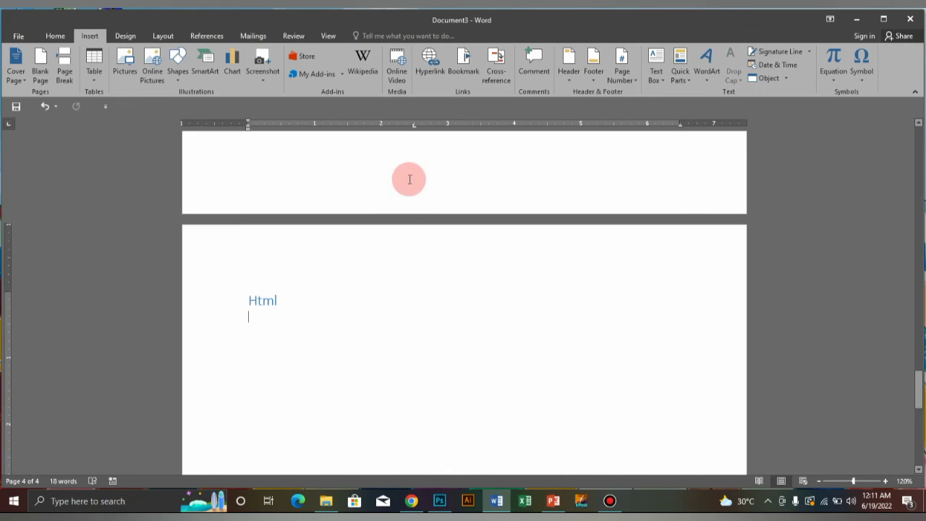